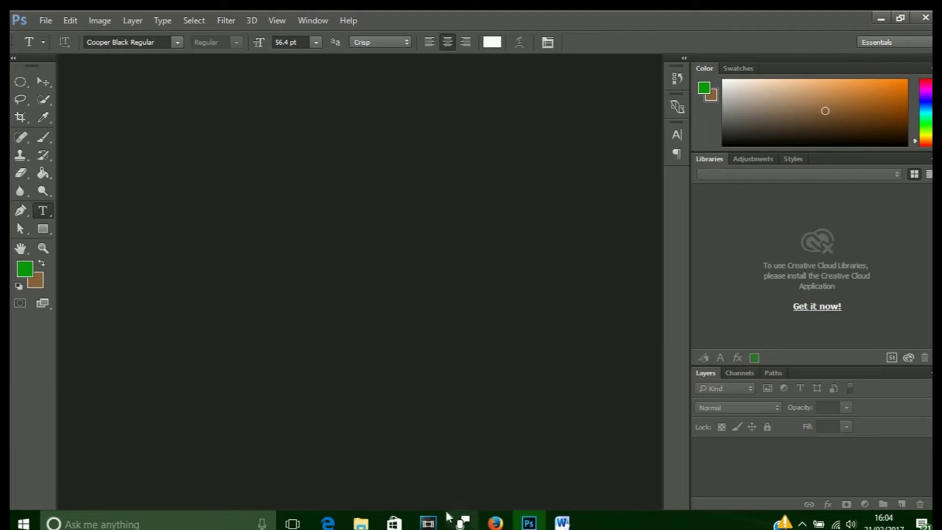
# - Create a 1366×768 px transparent-background document named 'Thumbnail Tutorial'
pyautogui.moveTo(485, 524)
pyautogui.click(52, 22)
pyautogui.click(65, 39)
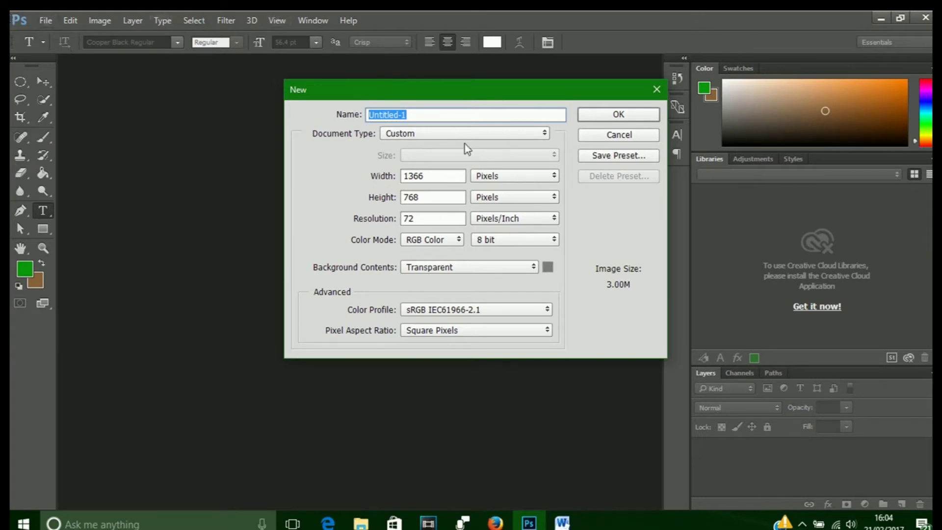
pyautogui.write('Thumbnail Tutorial')
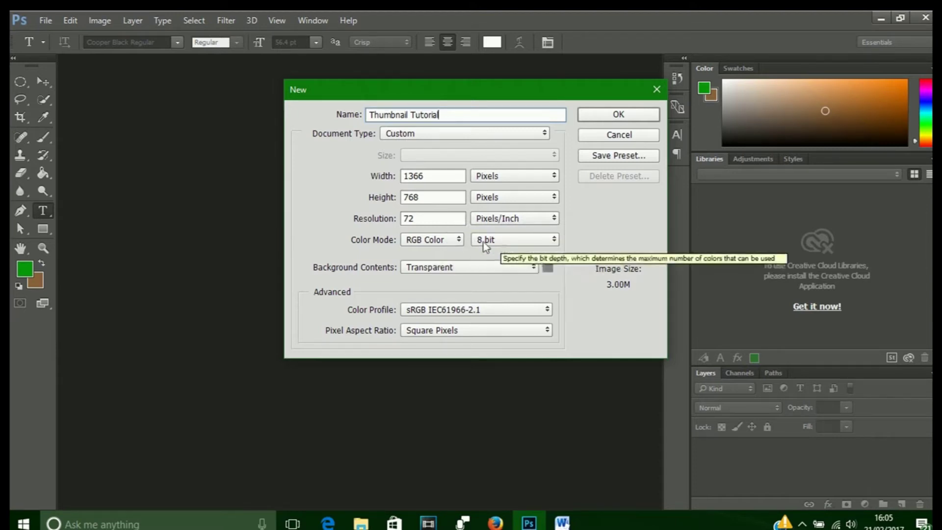
pyautogui.click(633, 115)
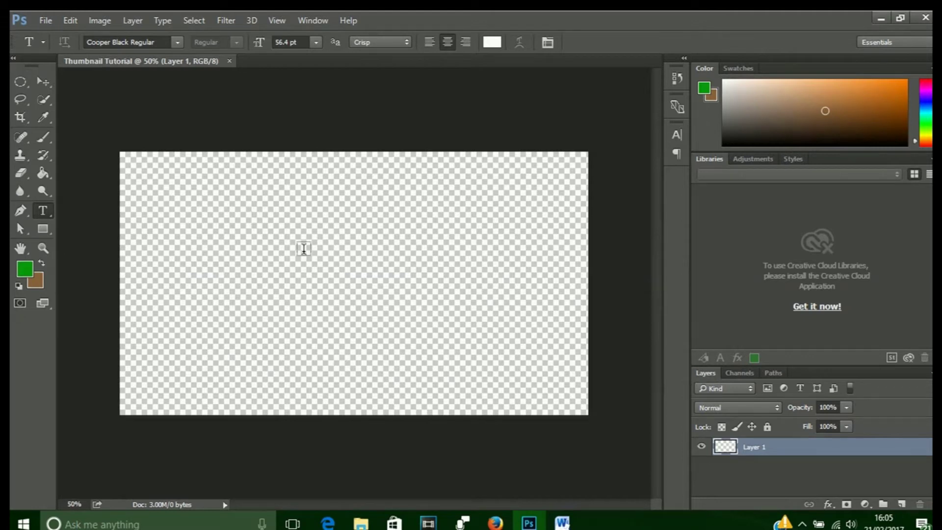
# - Search Google Images for 'clash royale wallpaper' and browse the image results
pyautogui.click(496, 523)
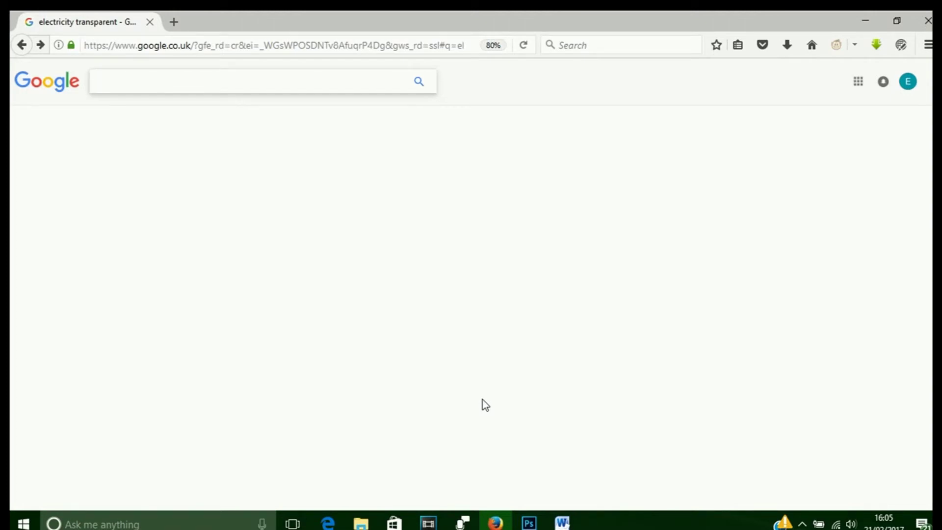
pyautogui.write('clash royale wallpaper')
pyautogui.press('Down')
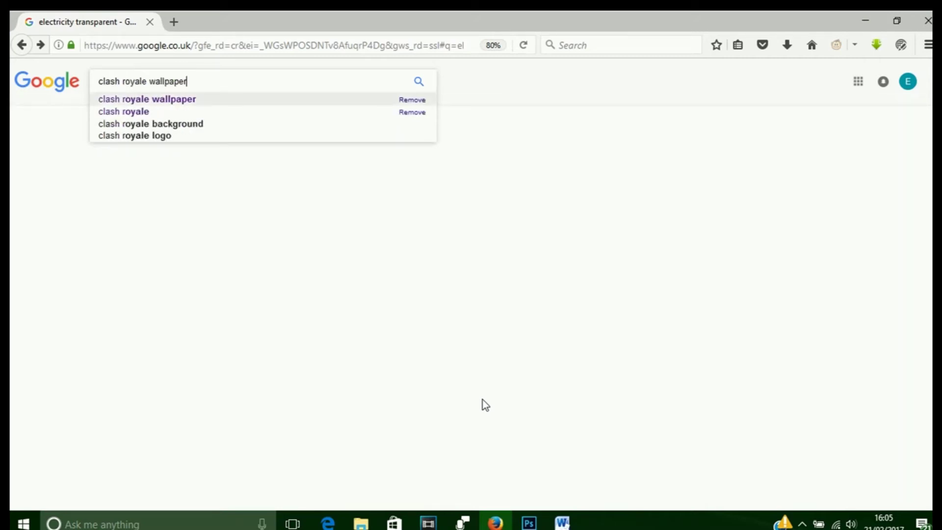
pyautogui.press('Return')
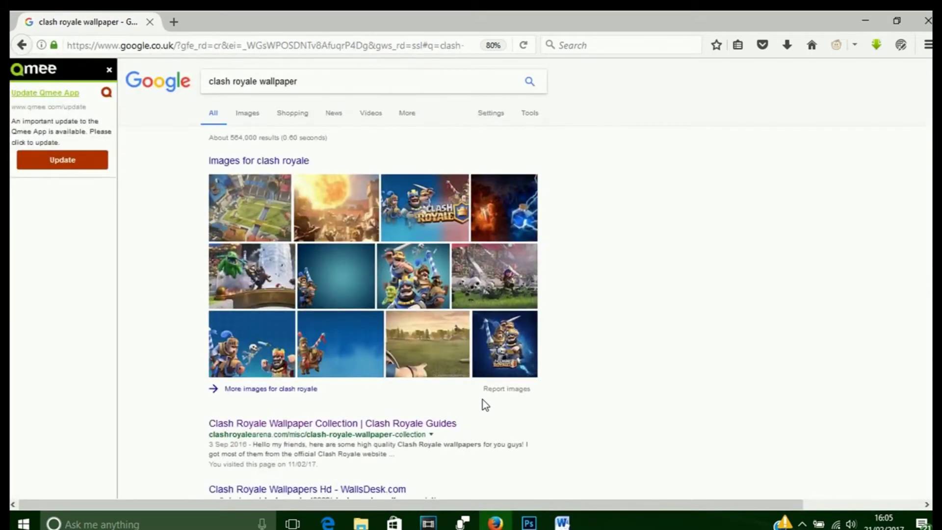
pyautogui.click(251, 114)
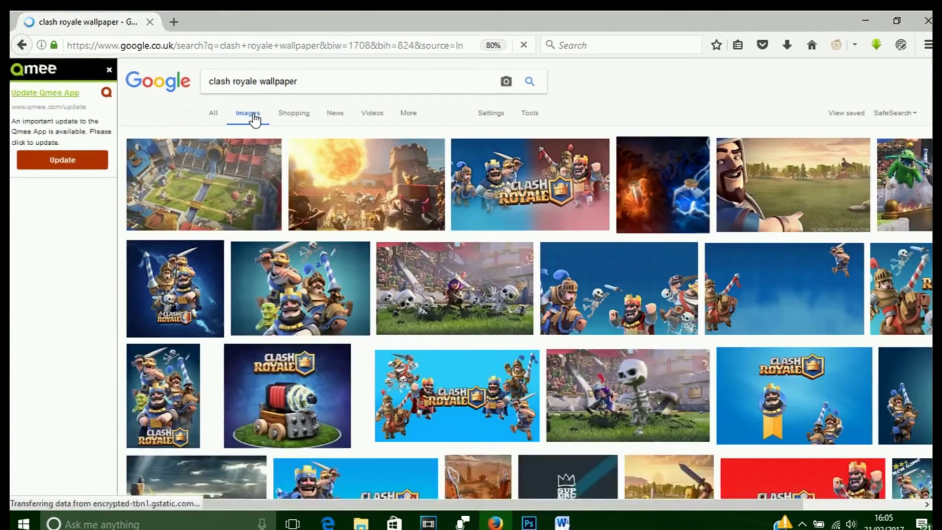
pyautogui.scroll(-4, 900, 98)
pyautogui.scroll(-6, 909, 216)
pyautogui.scroll(2, 909, 216)
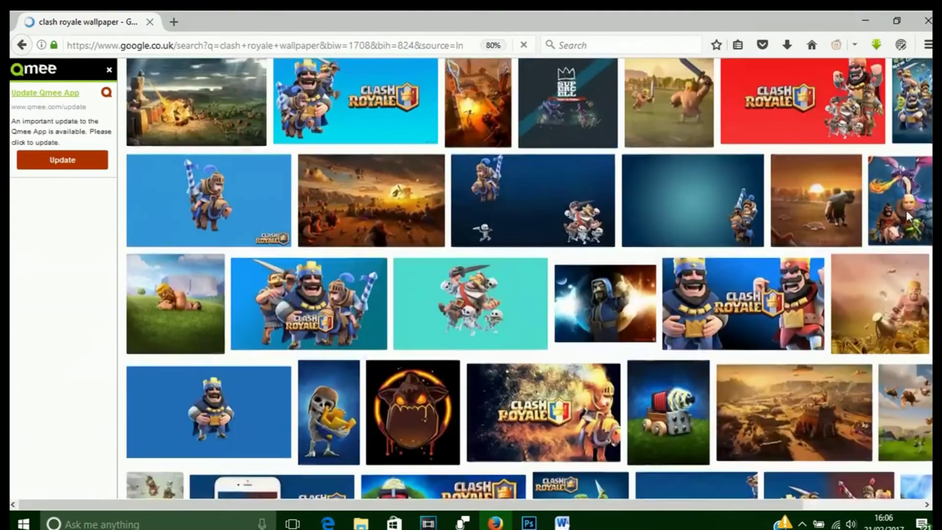
pyautogui.scroll(8, 909, 216)
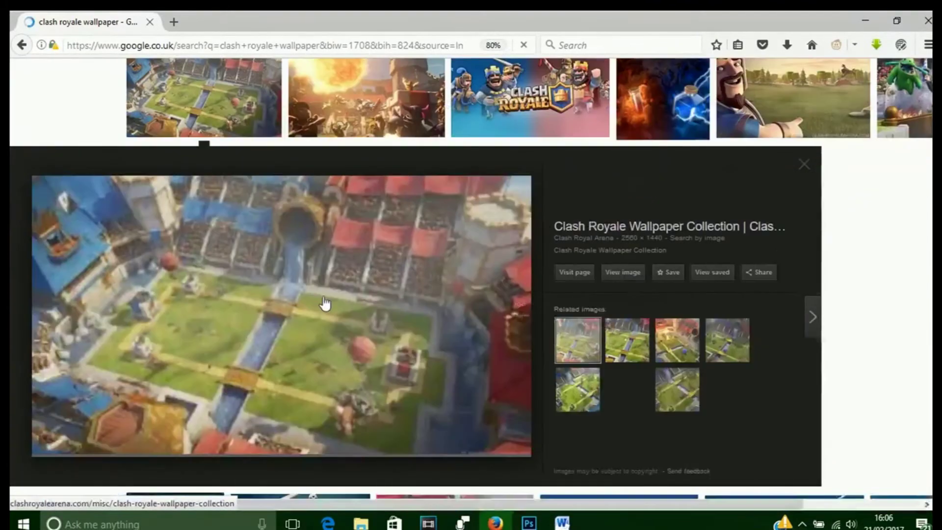
# - Save a Clash Royale arena wallpaper into the Desktop's Thumbnail Tutorial folder
pyautogui.click(632, 372)
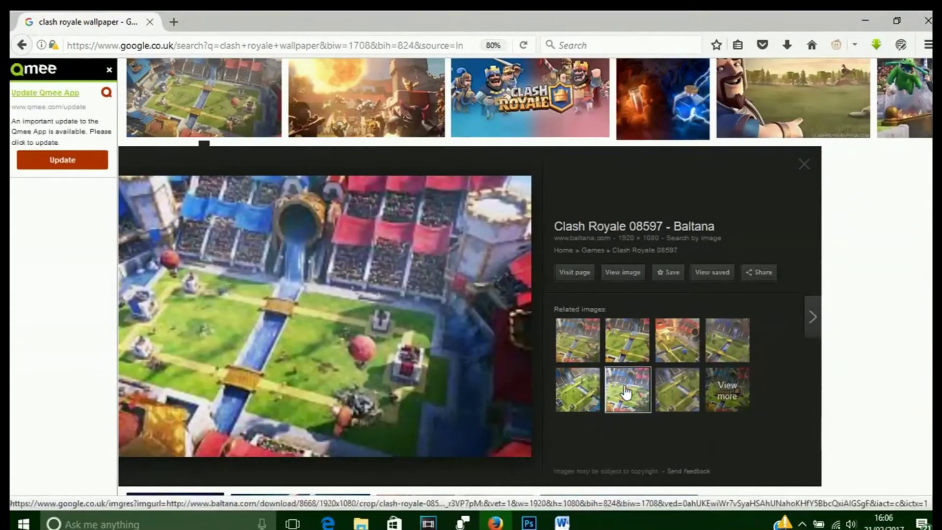
pyautogui.click(591, 390)
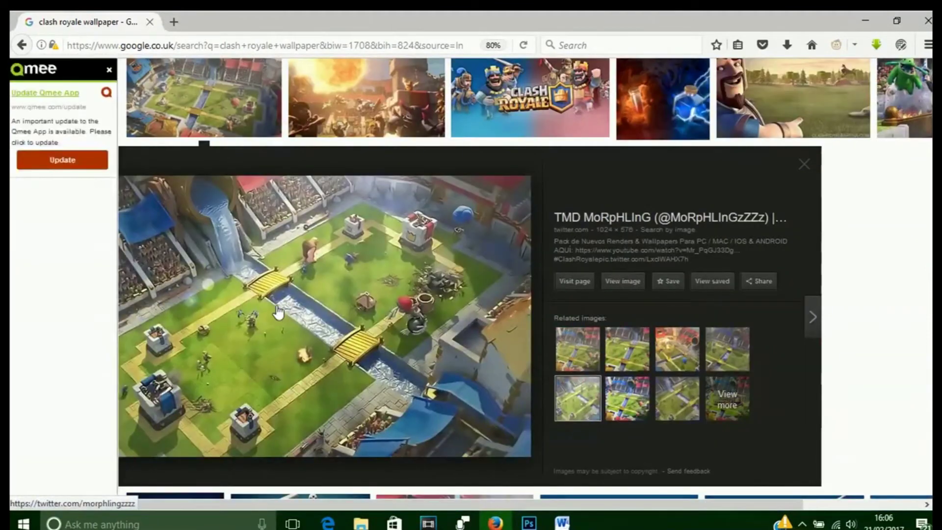
pyautogui.rightClick(277, 303)
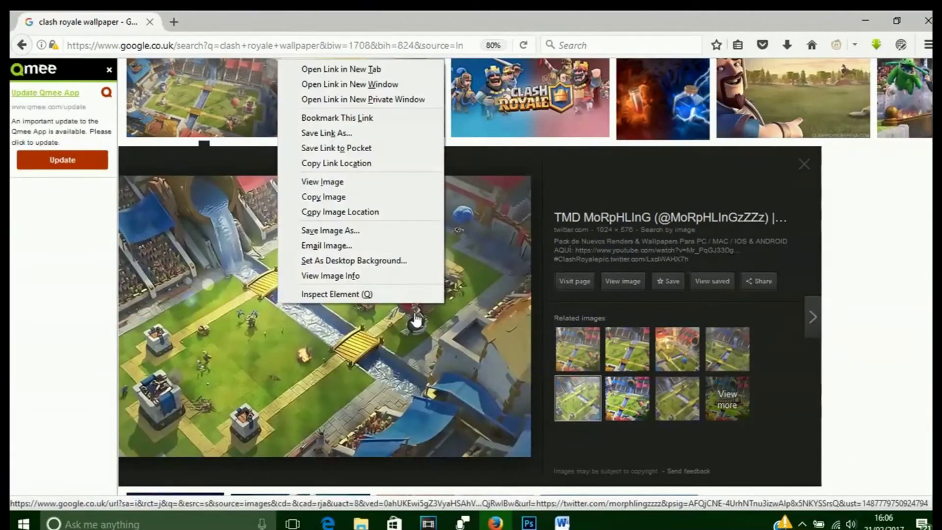
pyautogui.click(376, 230)
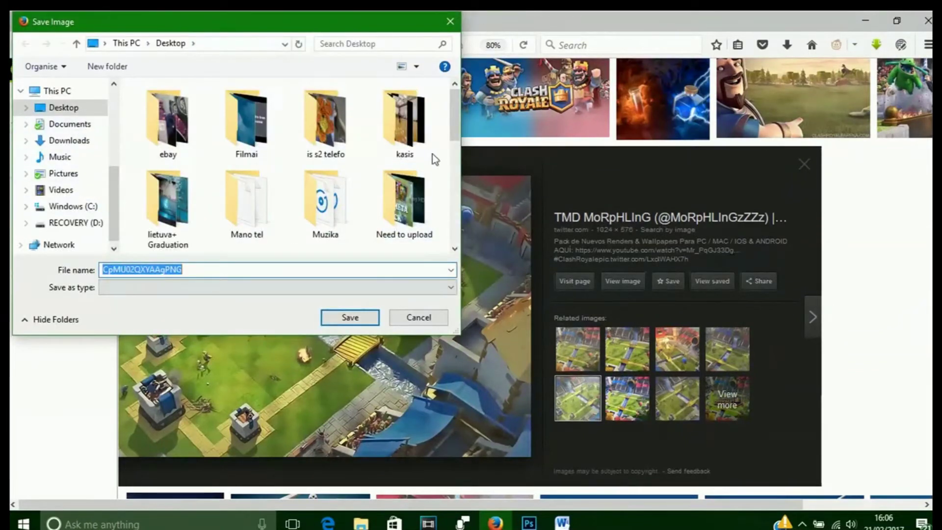
pyautogui.scroll(-1, 457, 112)
pyautogui.moveTo(458, 112); pyautogui.dragTo(450, 155)
pyautogui.click(326, 135)
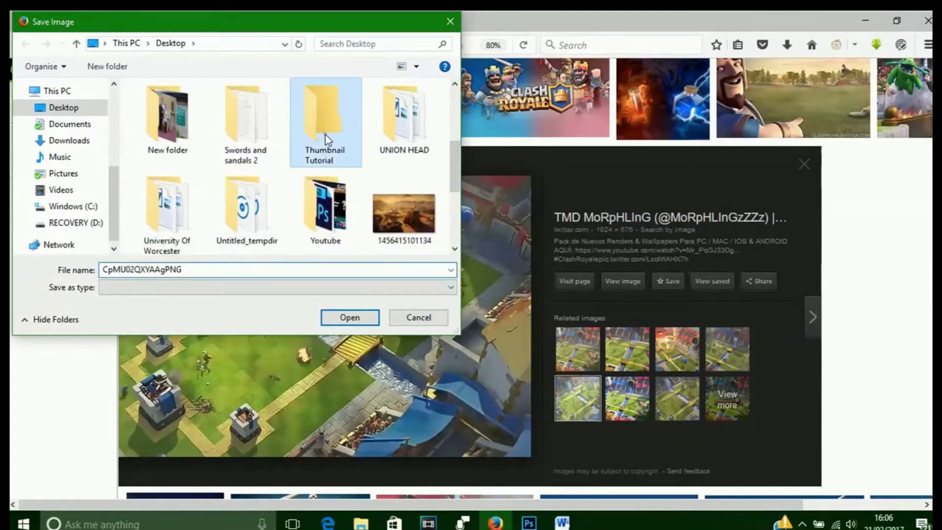
pyautogui.click(348, 317)
pyautogui.click(350, 318)
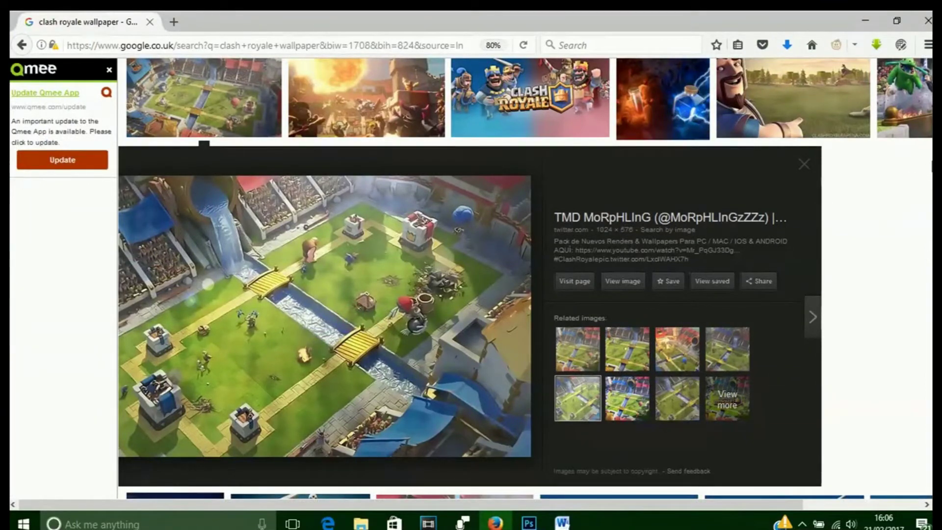
pyautogui.scroll(3, 525, 275)
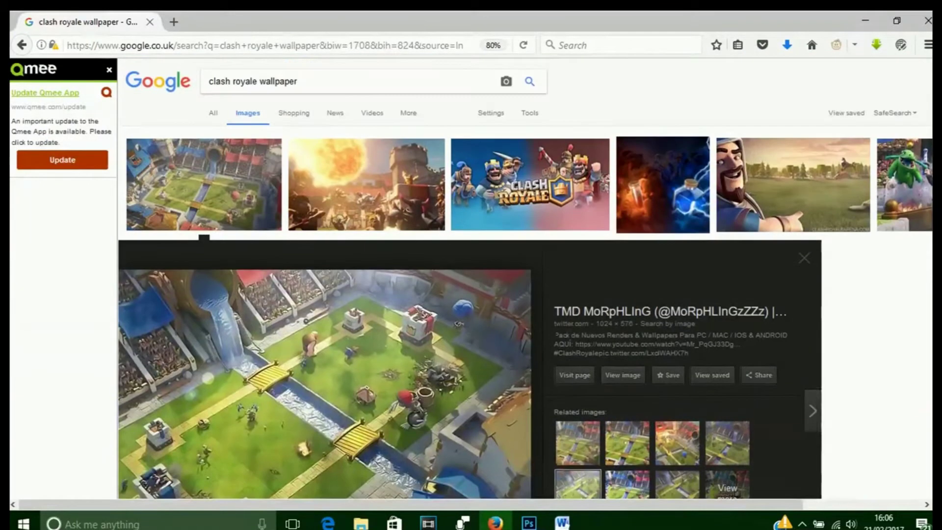
# - Drag the saved arena image from the Thumbnail Tutorial folder into the Photoshop document
pyautogui.click(875, 16)
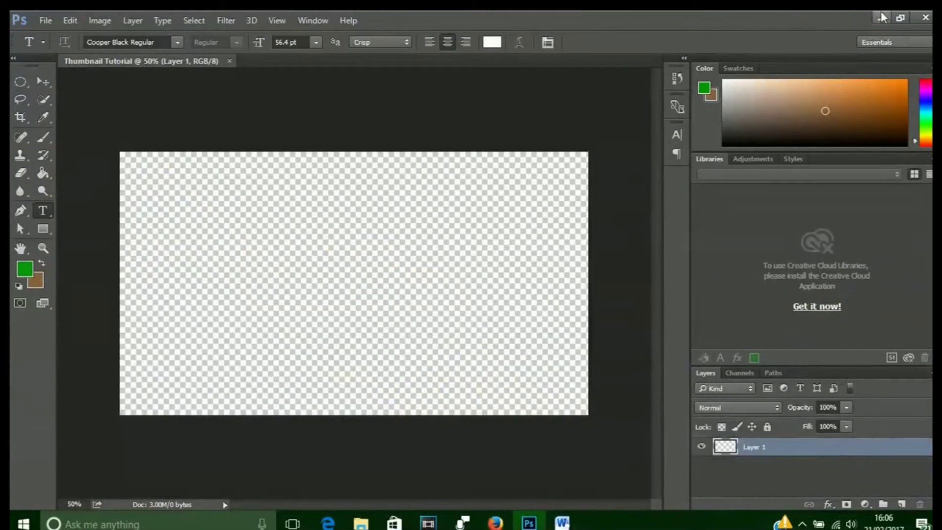
pyautogui.click(881, 17)
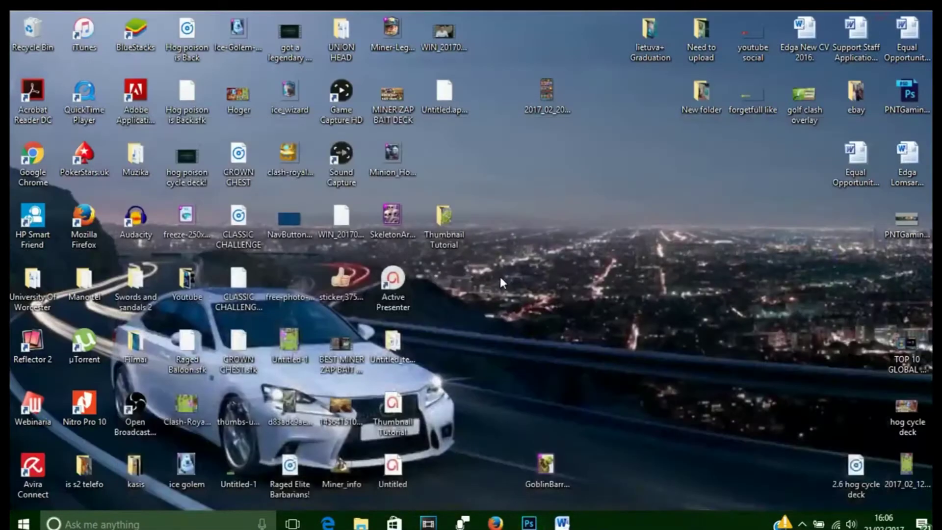
pyautogui.doubleClick(458, 243)
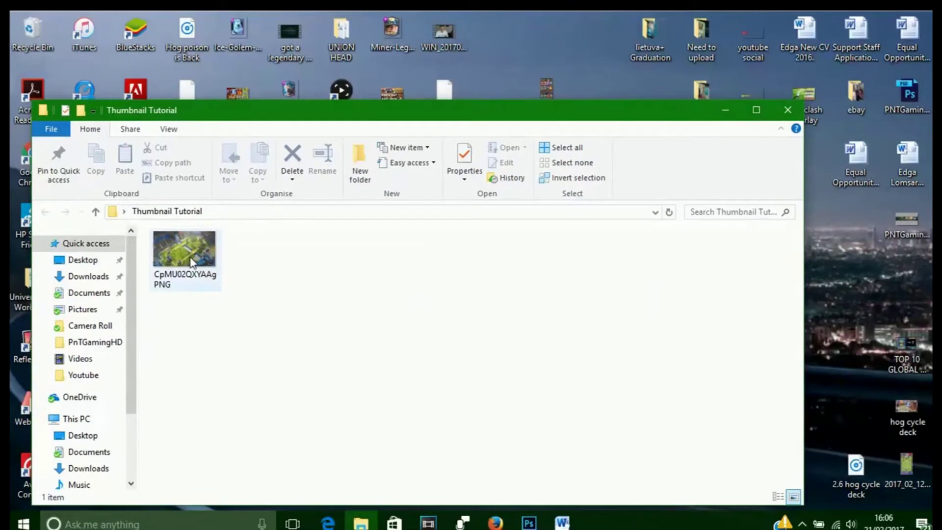
pyautogui.moveTo(191, 262); pyautogui.dragTo(316, 341)
# - Scale the arena image up to roughly 168% × 175% so it covers the canvas
pyautogui.moveTo(185, 378); pyautogui.dragTo(114, 417)
pyautogui.moveTo(530, 185); pyautogui.dragTo(716, 68)
pyautogui.moveTo(122, 418)
pyautogui.mouseDown()
pyautogui.moveTo(32, 466)
pyautogui.moveTo(26, 459)
pyautogui.moveTo(125, 414)
pyautogui.mouseUp()
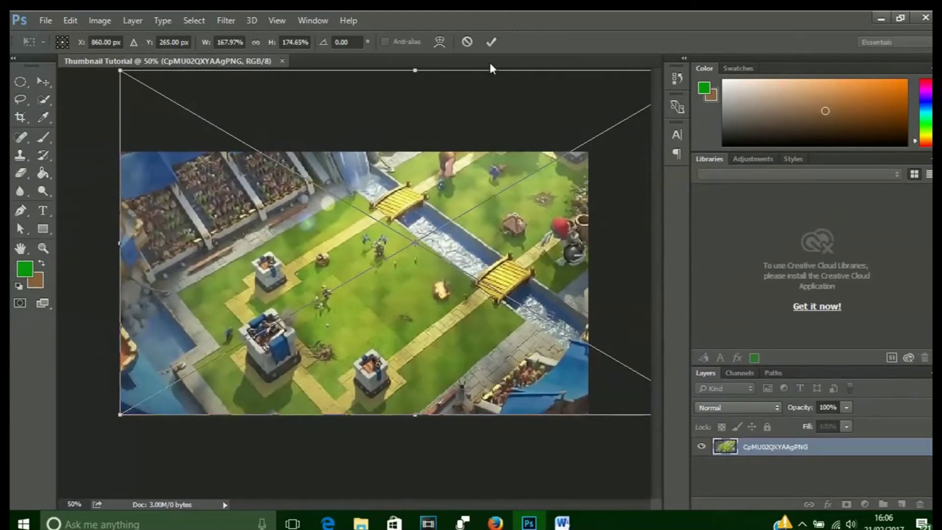
# - Commit the arena wallpaper's transform at 167.97% × 174.65%
pyautogui.click(492, 42)
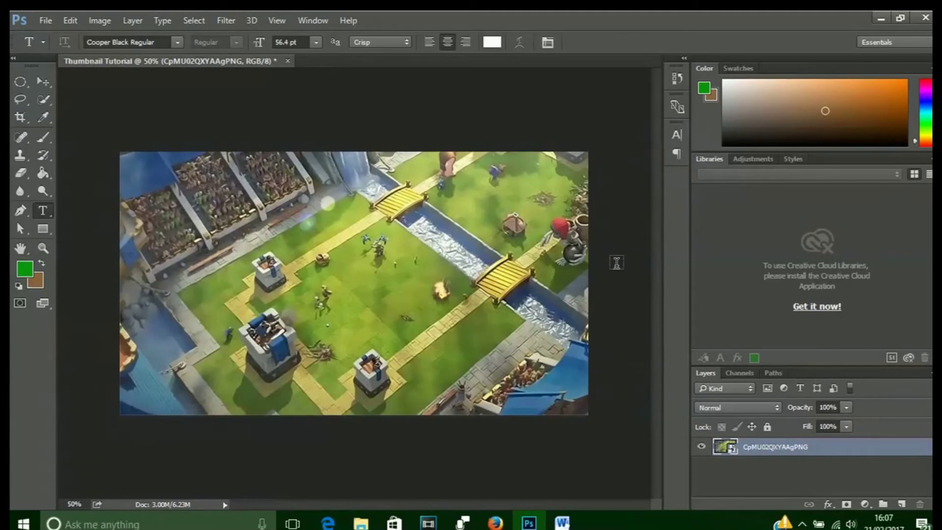
# - Search Google Images for 'clash royale sparky transparent' and browse the results
pyautogui.click(495, 524)
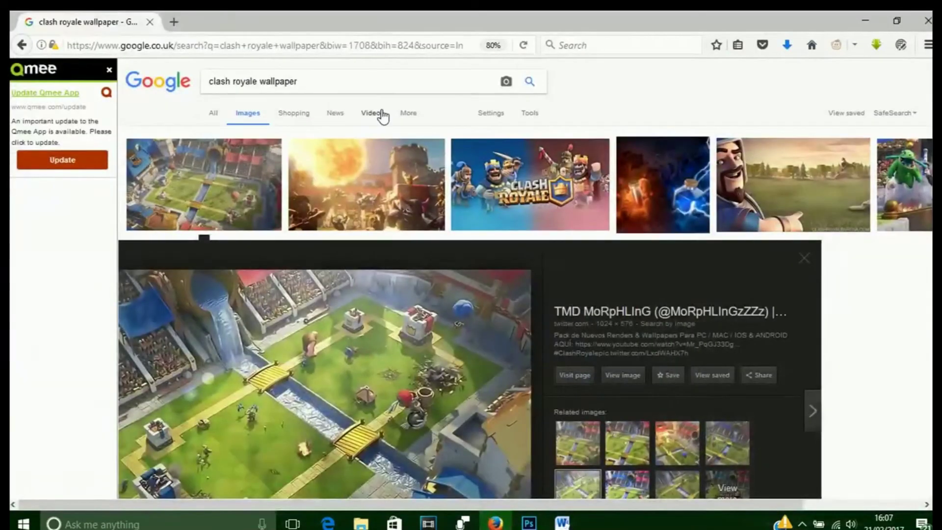
pyautogui.moveTo(299, 82); pyautogui.dragTo(263, 83)
pyautogui.write('sparky tra')
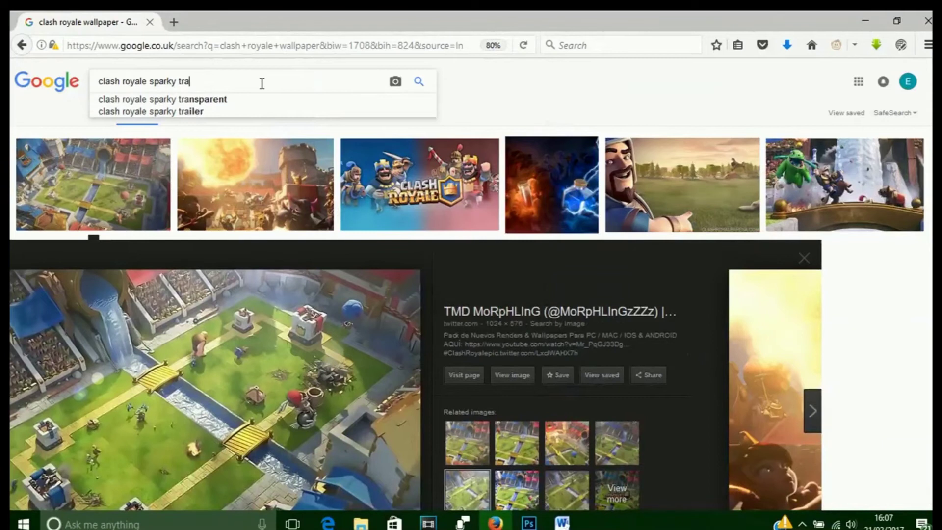
pyautogui.click(238, 100)
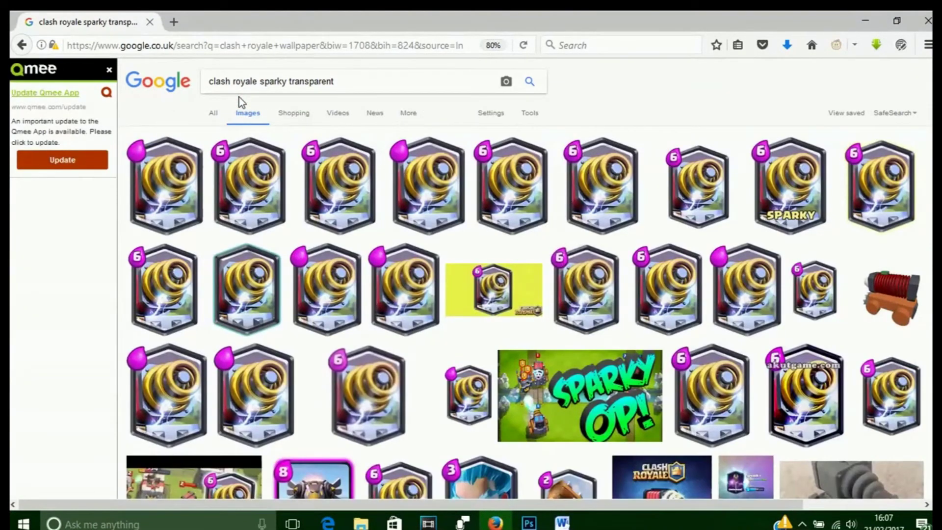
pyautogui.scroll(-4, 790, 221)
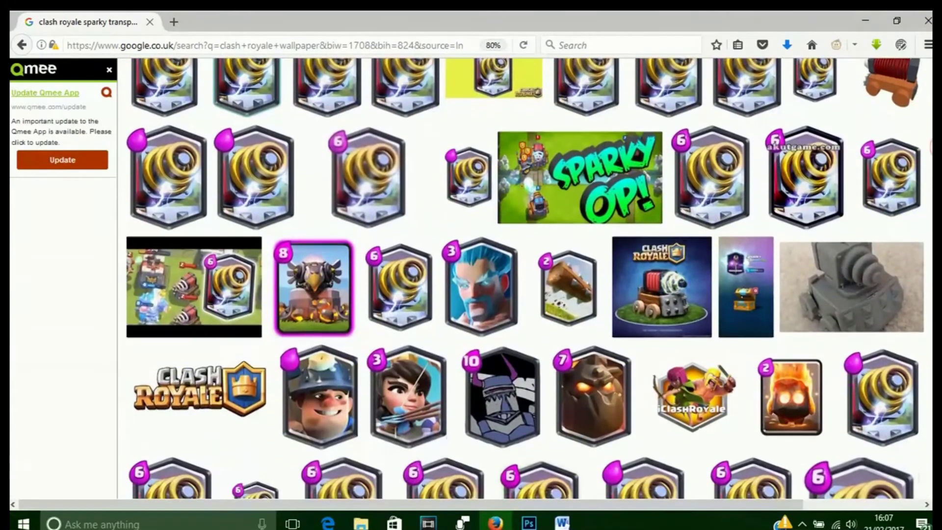
pyautogui.scroll(-4, 931, 281)
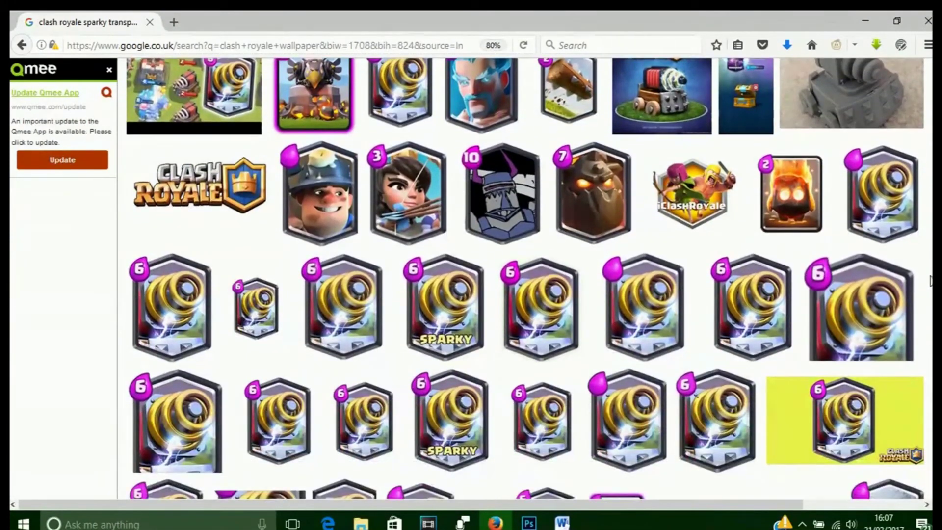
pyautogui.scroll(-10, 932, 281)
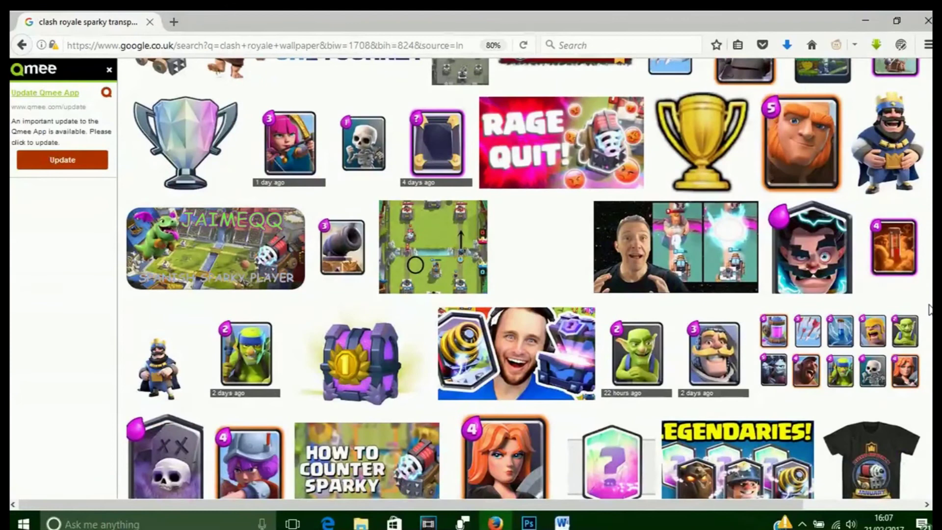
pyautogui.scroll(-10, 930, 309)
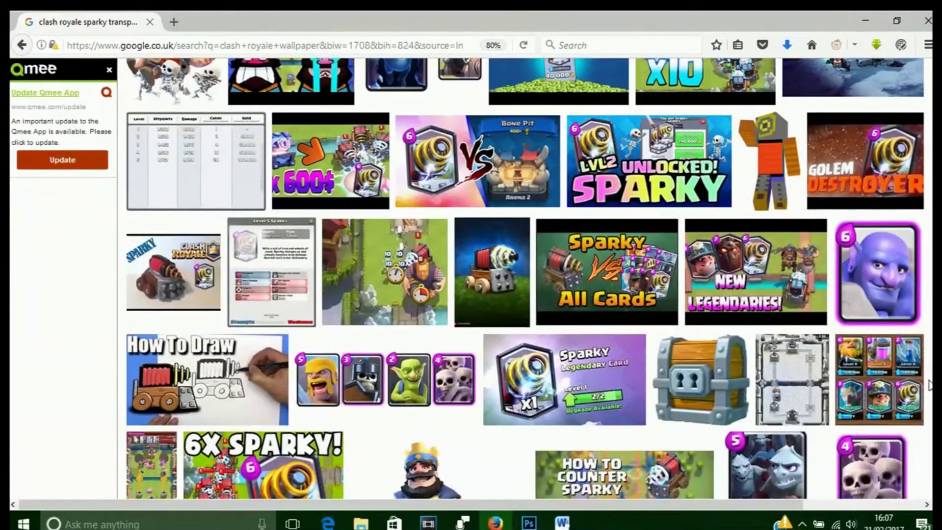
pyautogui.click(747, 307)
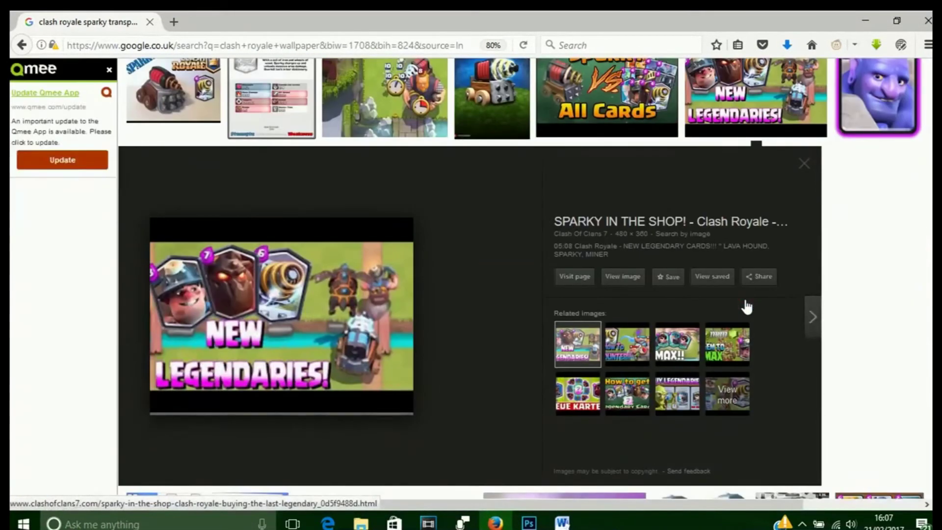
pyautogui.scroll(2, 471, 279)
pyautogui.scroll(-8, 471, 278)
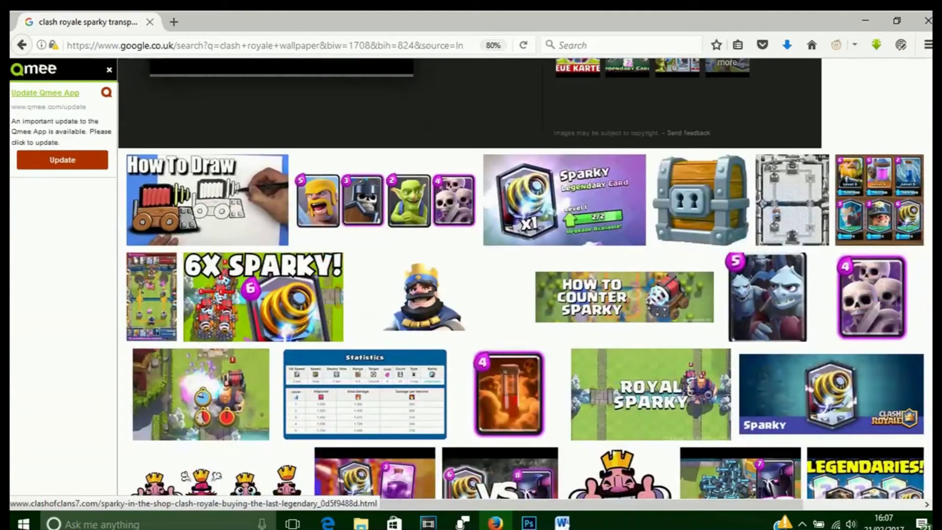
pyautogui.scroll(-10, 879, 137)
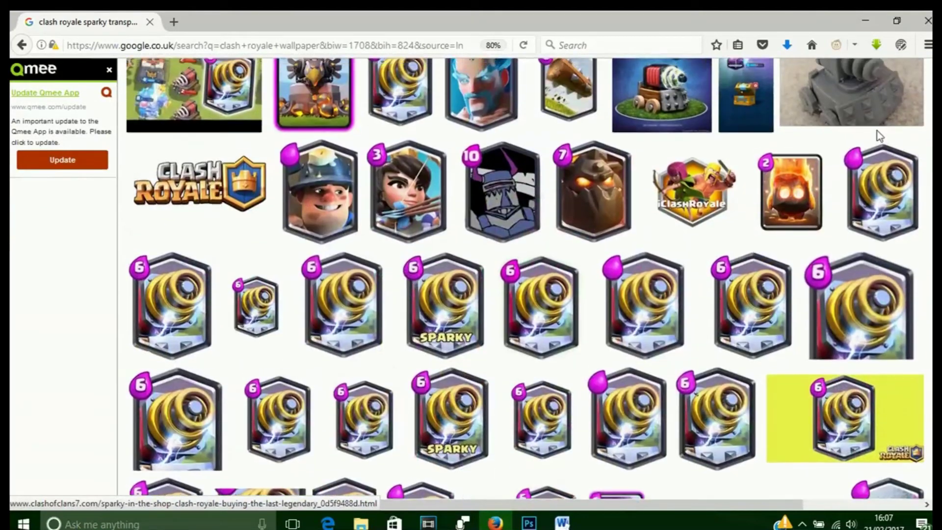
pyautogui.scroll(10, 878, 138)
pyautogui.scroll(-3, 874, 83)
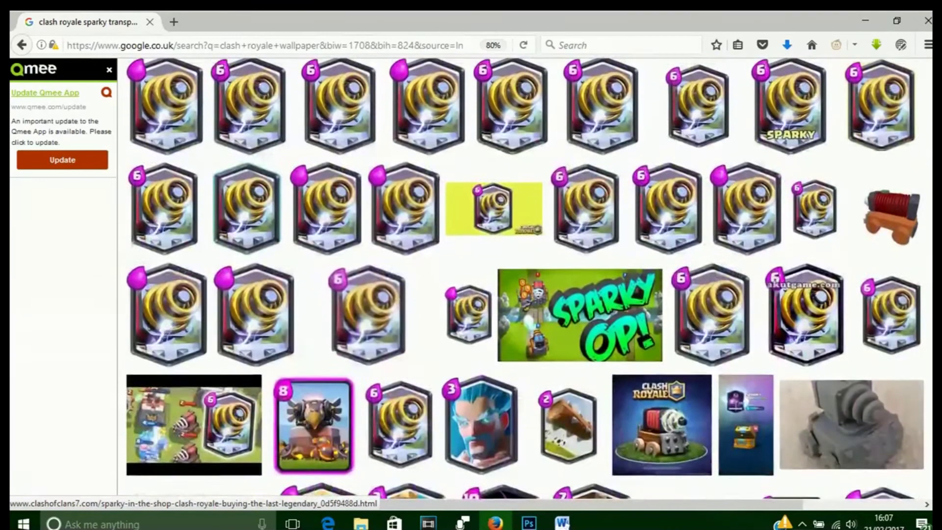
pyautogui.scroll(3, 472, 278)
# - Save the previewed Sparky card image to disk
pyautogui.click(248, 192)
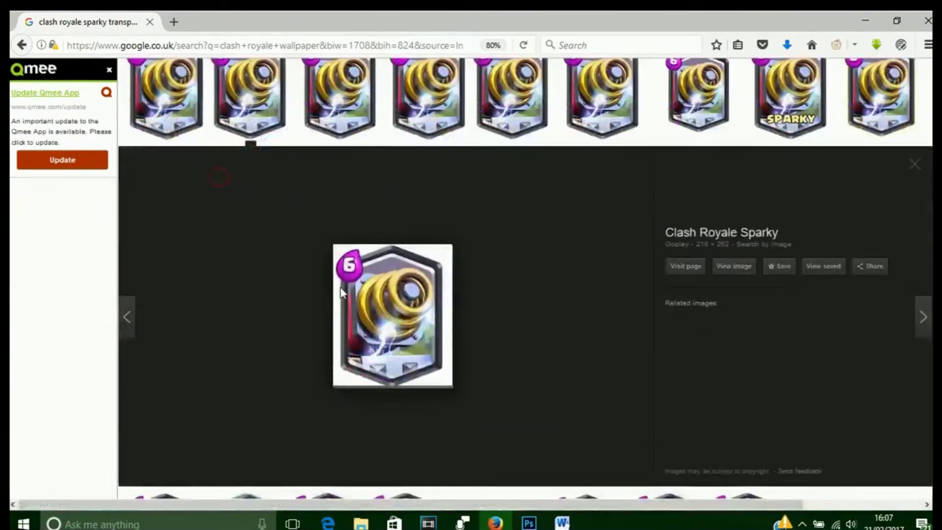
pyautogui.rightClick(362, 303)
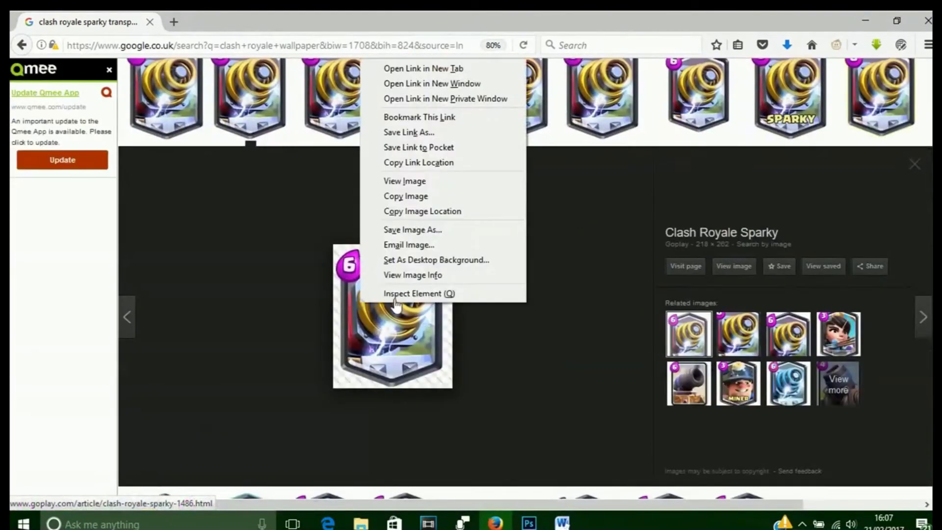
pyautogui.click(459, 229)
pyautogui.click(362, 311)
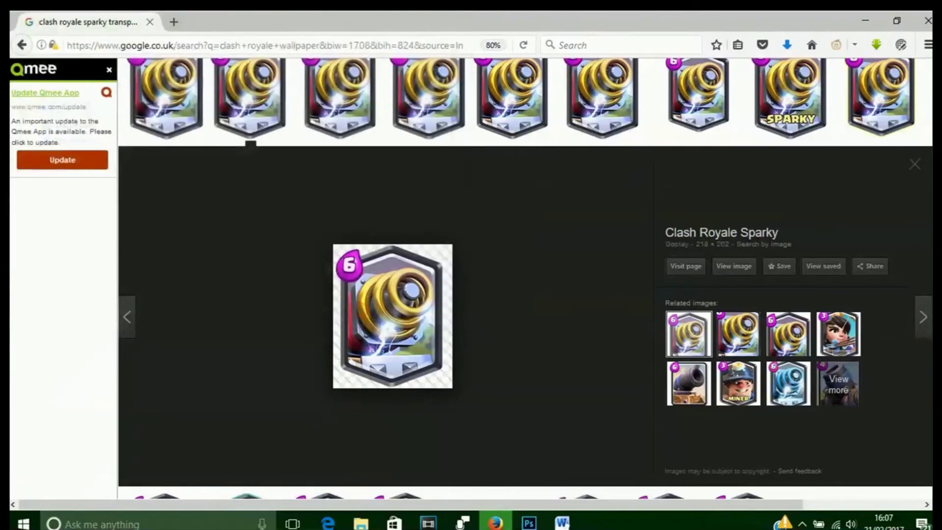
# - Change the search query to 'clash royale lightning spell transparent'
pyautogui.scroll(3, 526, 270)
pyautogui.moveTo(337, 80); pyautogui.dragTo(262, 71)
pyautogui.write('l')
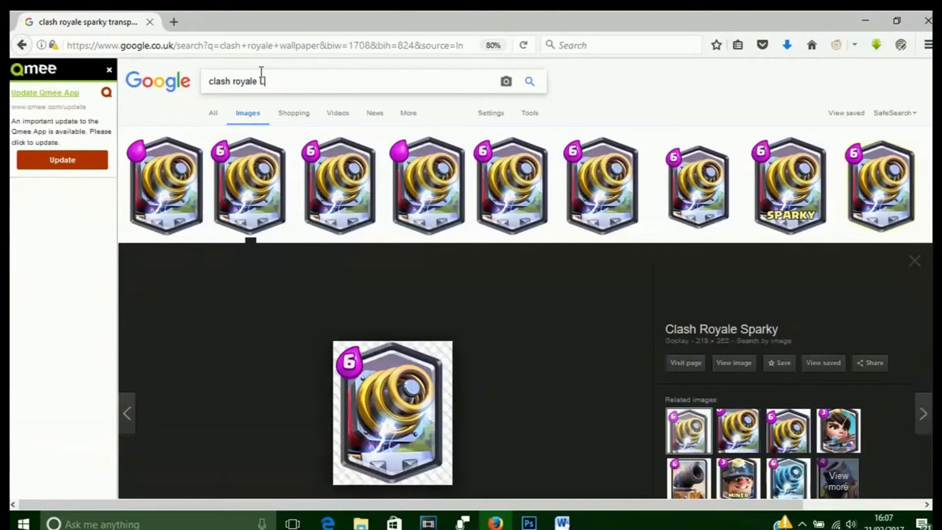
pyautogui.write('ightning s')
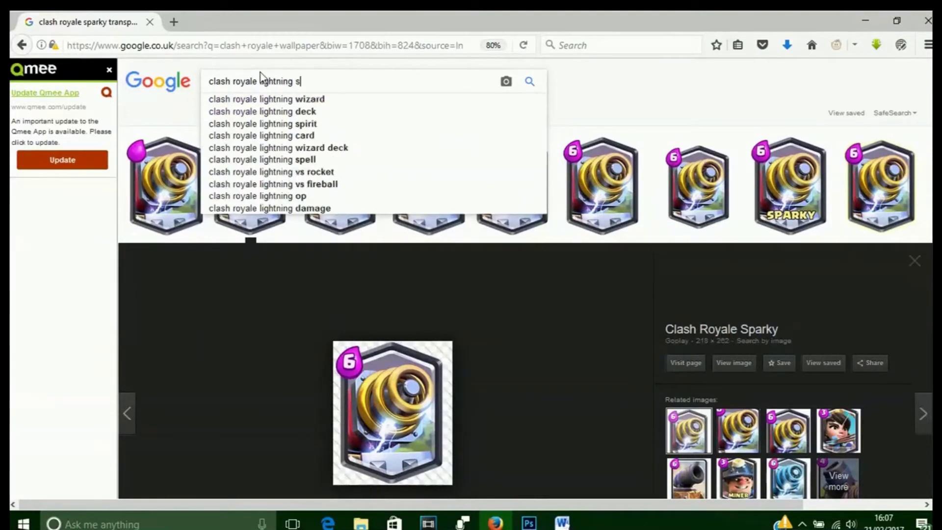
pyautogui.write('pell transparent')
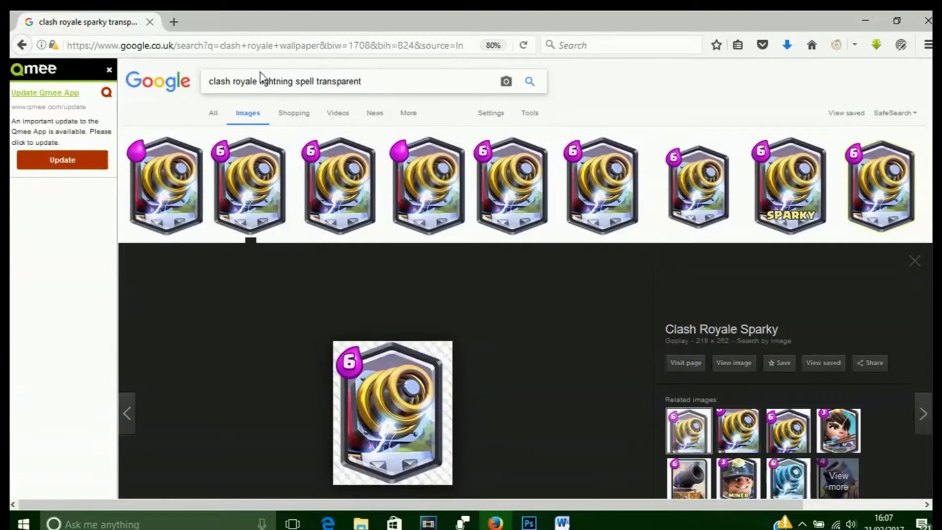
# - Save the first Lightning spell card result as LightningCard, then open the Thumbnail Tutorial folder
pyautogui.press('Return')
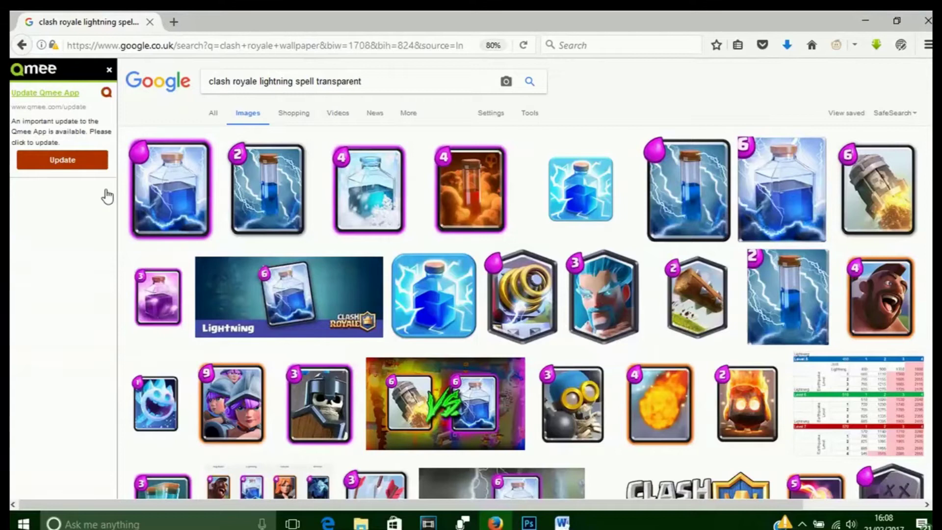
pyautogui.click(177, 211)
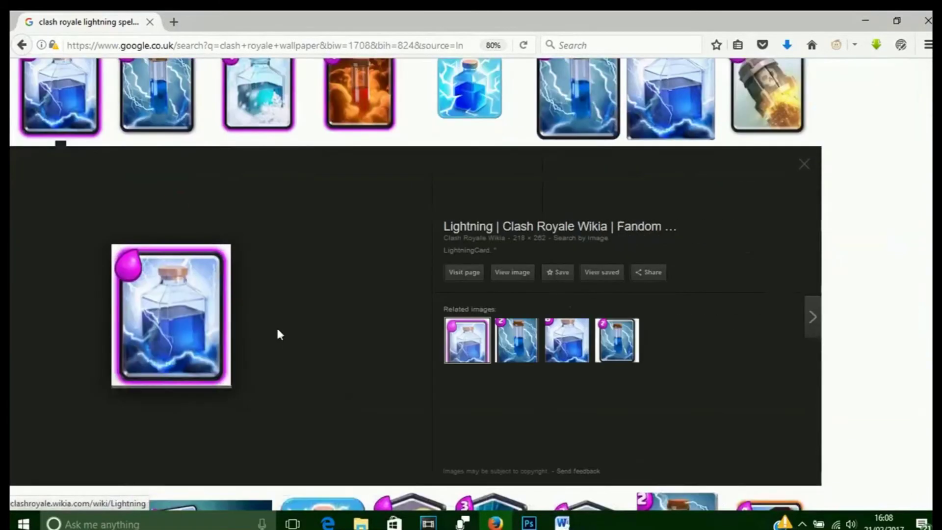
pyautogui.rightClick(297, 328)
pyautogui.click(349, 256)
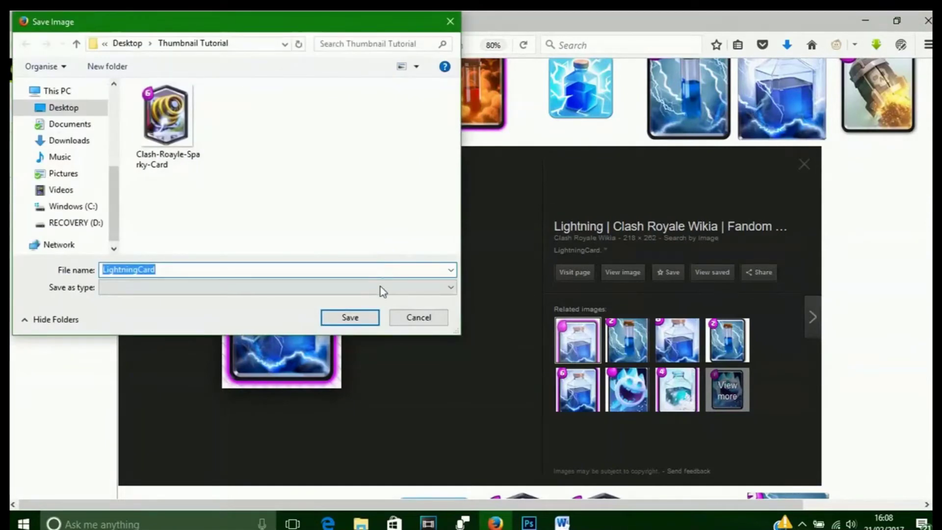
pyautogui.click(361, 315)
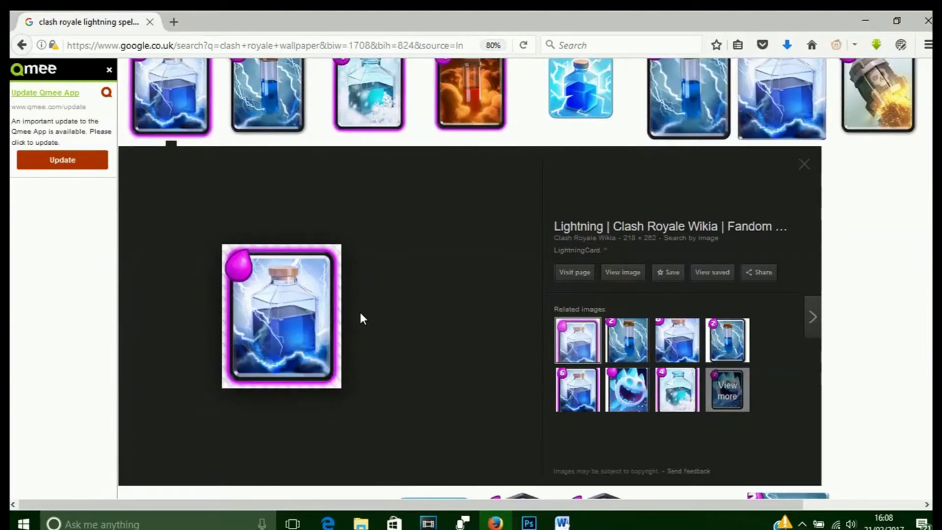
pyautogui.moveTo(361, 523)
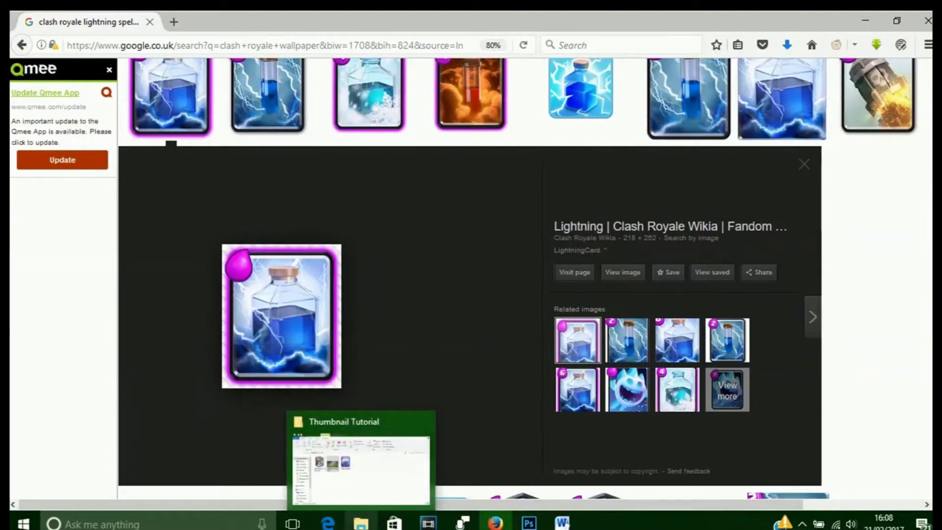
pyautogui.click(361, 523)
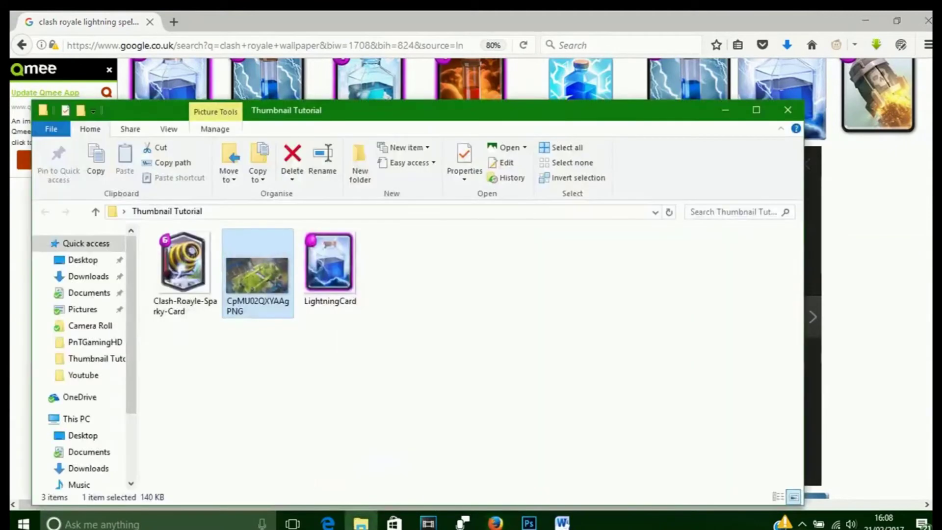
# - Drag the Sparky card file onto the canvas and scale it to about 160% width
pyautogui.click(154, 284)
pyautogui.moveTo(154, 283); pyautogui.dragTo(363, 409)
pyautogui.click(364, 409)
pyautogui.moveTo(185, 301); pyautogui.dragTo(186, 273)
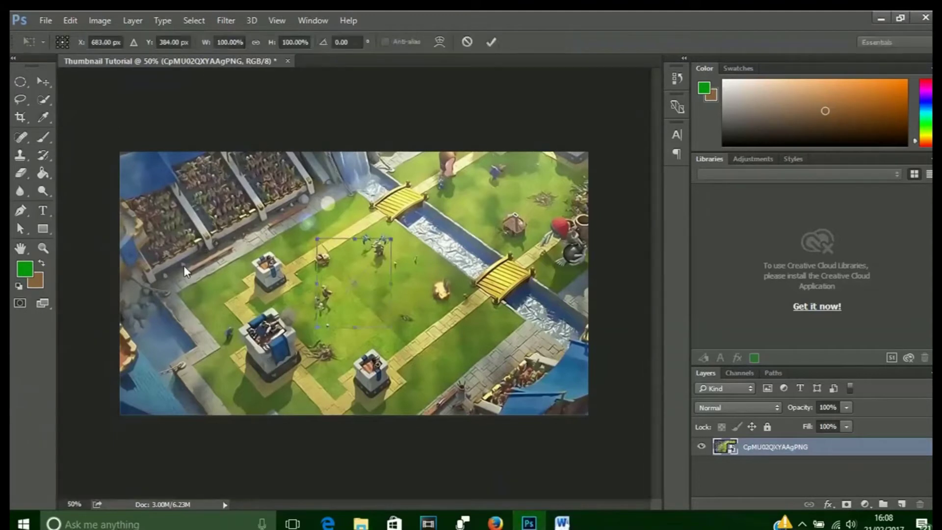
pyautogui.moveTo(318, 235); pyautogui.dragTo(195, 211)
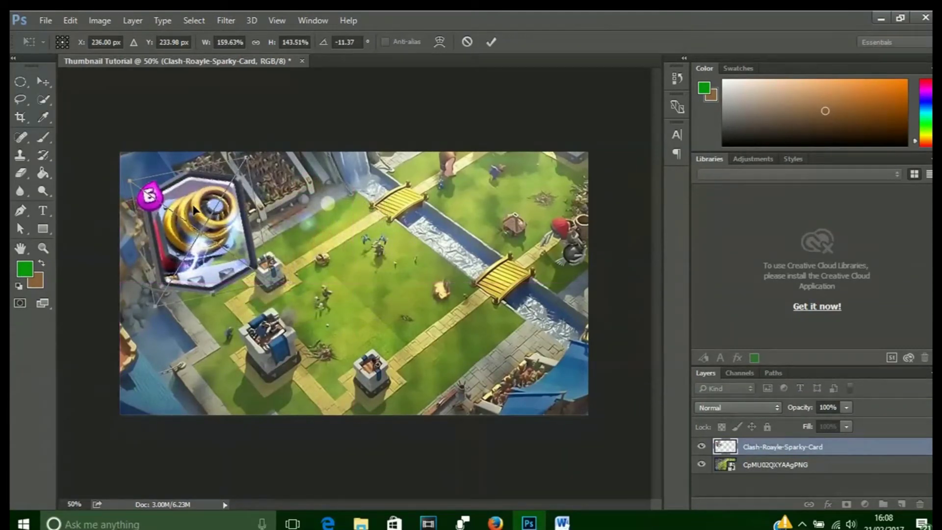
pyautogui.click(491, 42)
pyautogui.press('t')
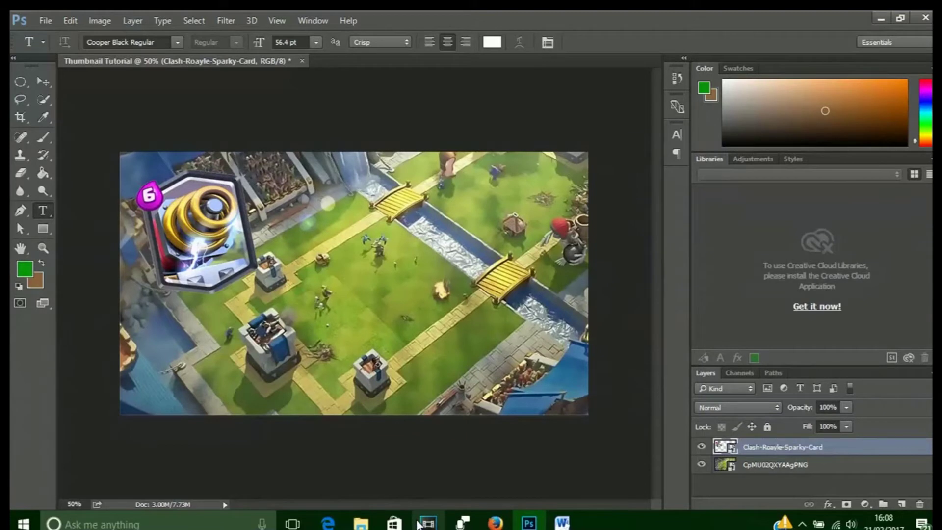
# - Re-transform the Sparky card to about 203% × 180%, tilted -11.37°, and commit
pyautogui.hotkey('ctrl', 't')
pyautogui.moveTo(146, 314); pyautogui.dragTo(145, 334)
pyautogui.moveTo(202, 303); pyautogui.dragTo(212, 298)
pyautogui.moveTo(291, 301); pyautogui.dragTo(301, 308)
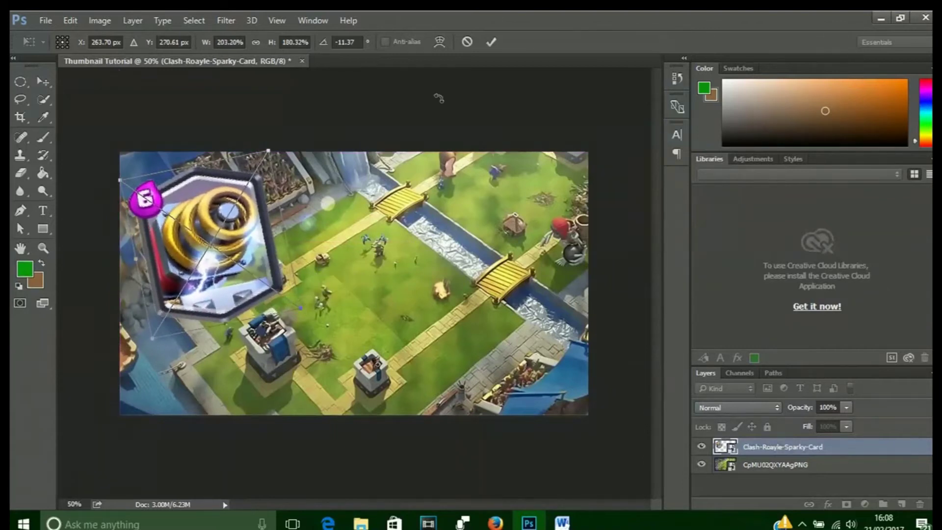
pyautogui.click(495, 43)
pyautogui.press('t')
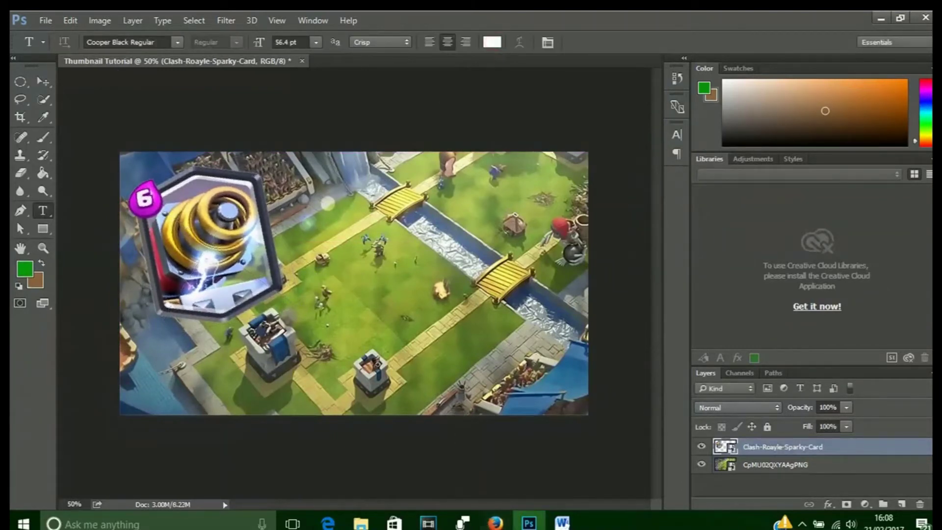
# - Place the LightningCard beside the Sparky card, scaled to about 181% width
pyautogui.click(495, 523)
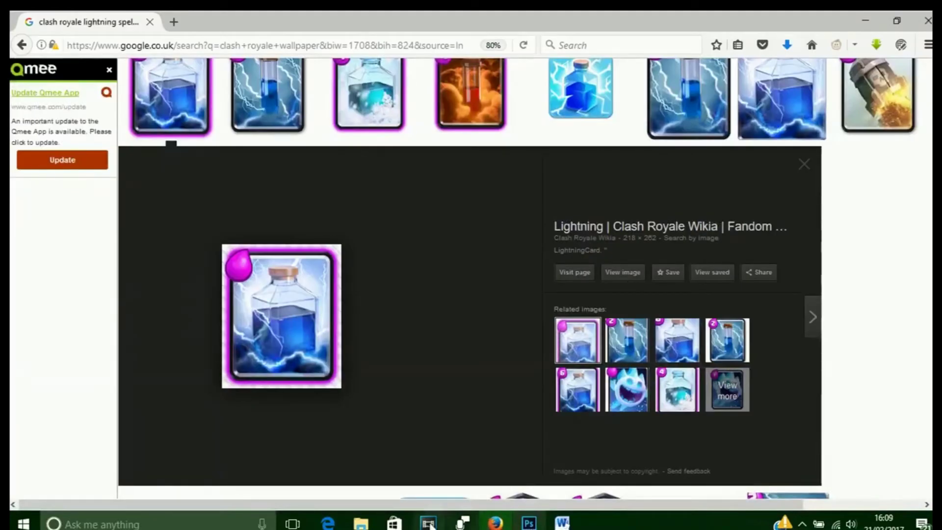
pyautogui.click(361, 523)
pyautogui.moveTo(341, 290); pyautogui.dragTo(325, 241)
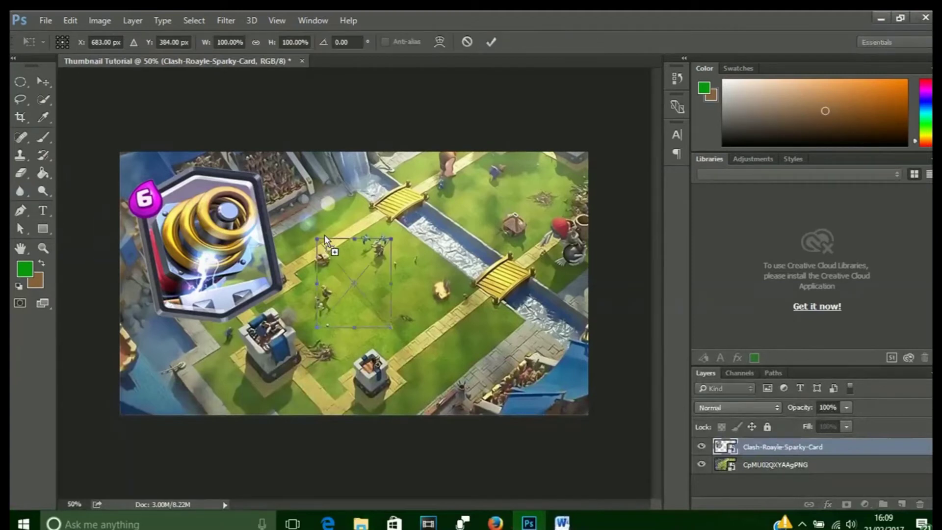
pyautogui.moveTo(391, 239); pyautogui.dragTo(461, 186)
pyautogui.moveTo(385, 214); pyautogui.dragTo(316, 193)
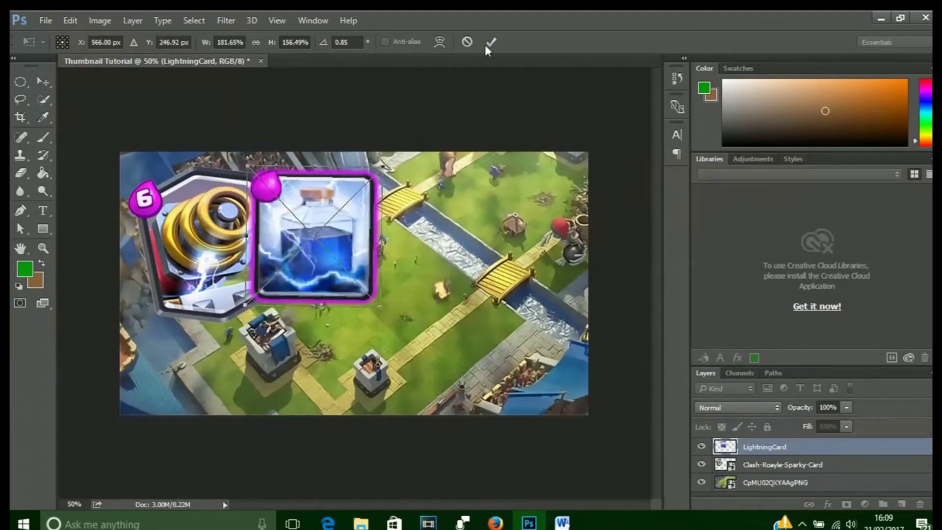
pyautogui.click(492, 42)
# - Stack the LightningCard layer beneath the Sparky card layer and reselect the Sparky layer
pyautogui.press('t')
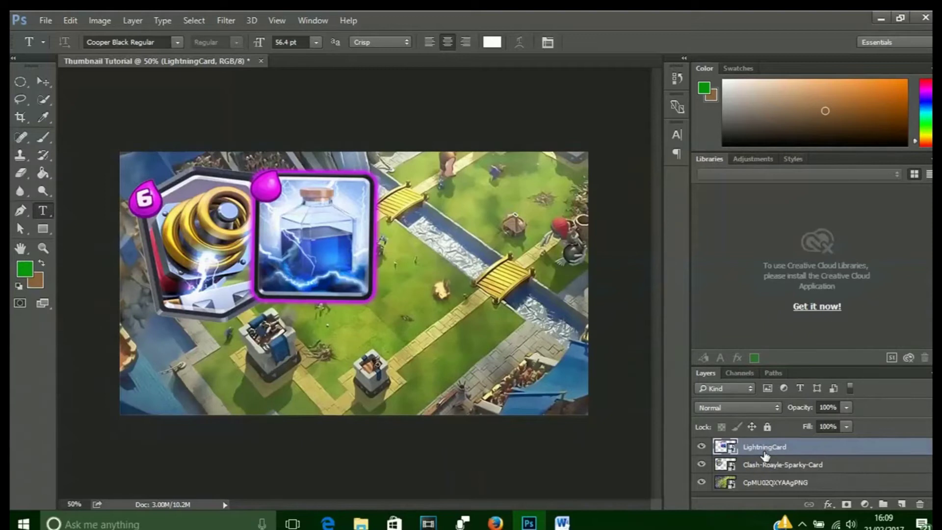
pyautogui.moveTo(766, 455); pyautogui.dragTo(762, 472)
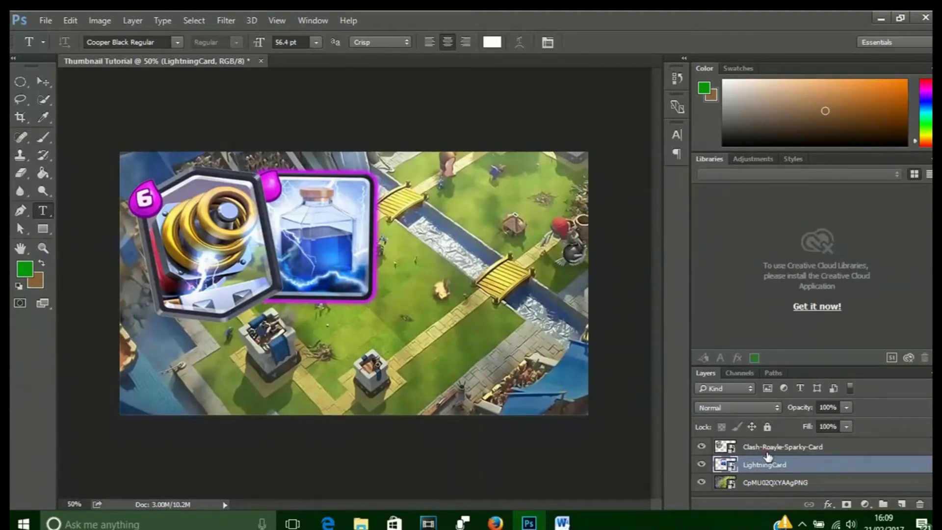
pyautogui.click(768, 454)
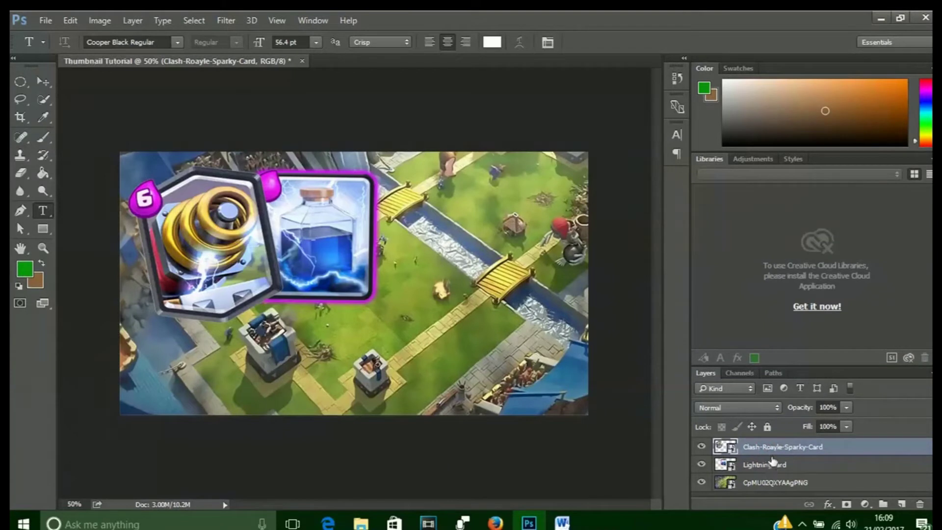
# - Try a drop shadow in the Sparky layer's Blending Options, then cancel the layer style
pyautogui.rightClick(776, 451)
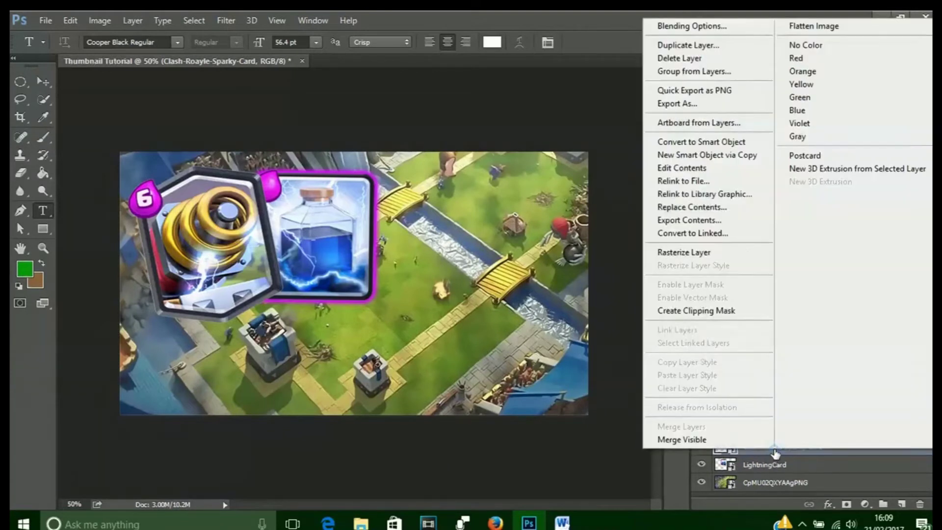
pyautogui.click(719, 32)
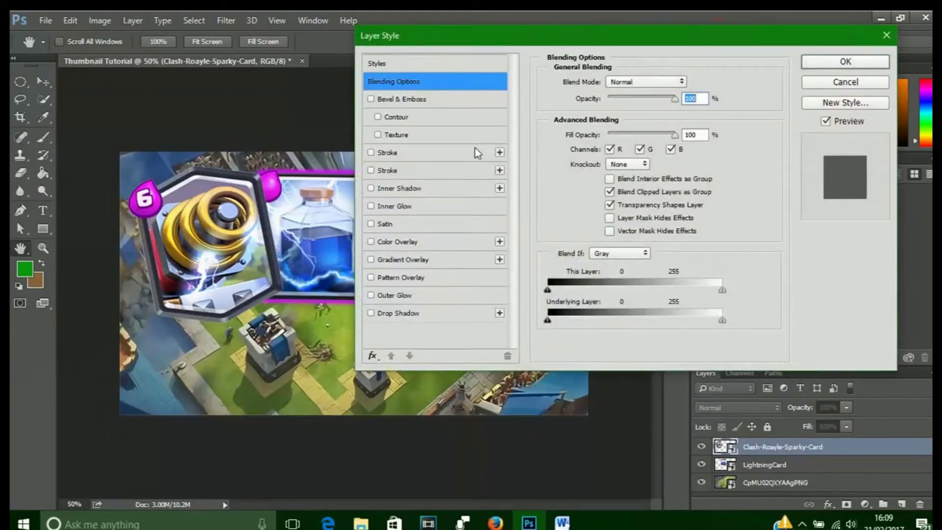
pyautogui.moveTo(580, 38); pyautogui.dragTo(611, 51)
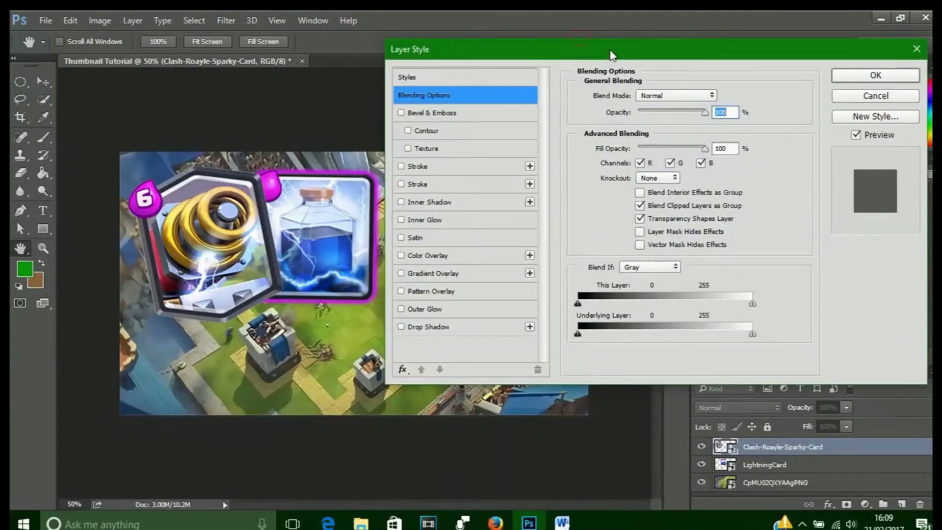
pyautogui.click(401, 327)
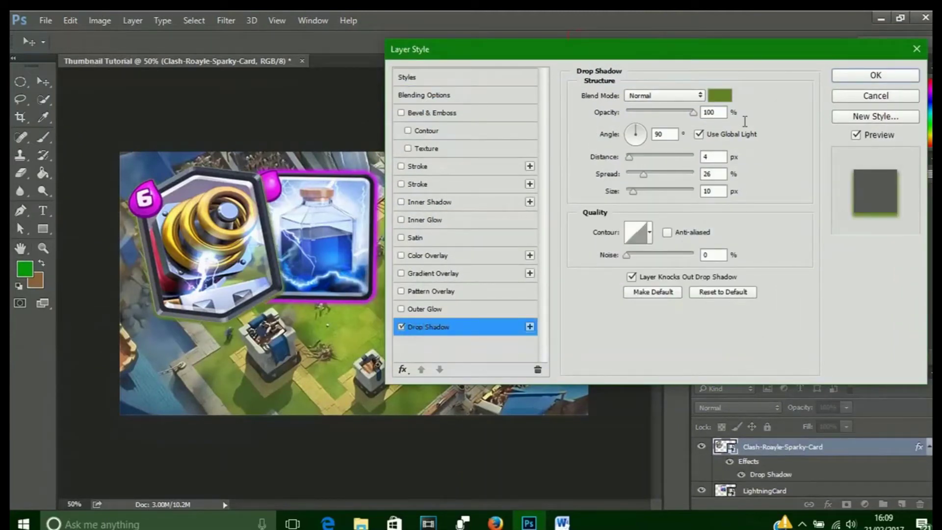
pyautogui.click(730, 99)
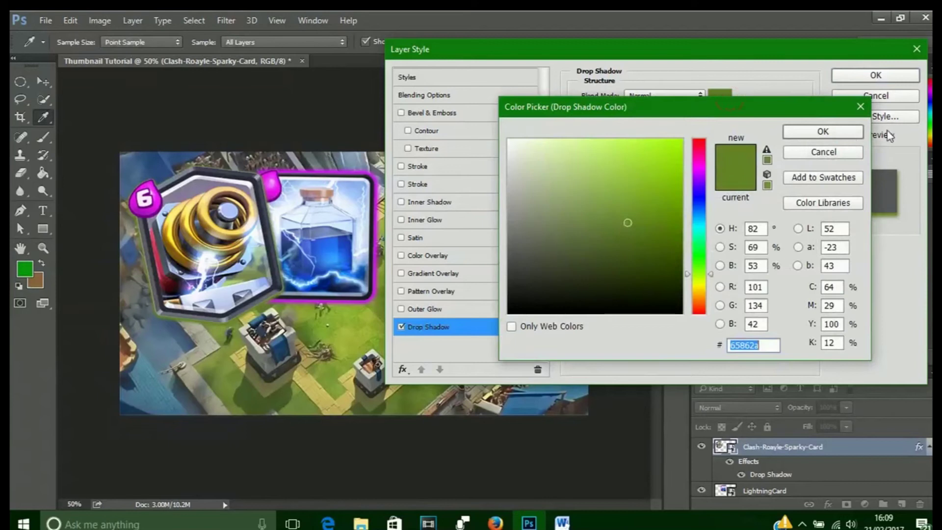
pyautogui.press('Escape')
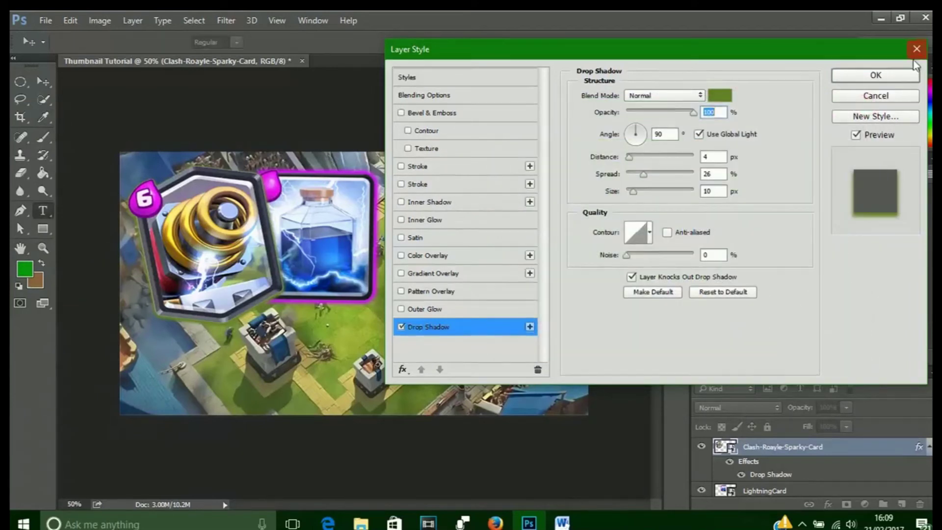
pyautogui.click(876, 96)
# - Reopen Blending Options, enable Drop Shadow again and open its colour swatch
pyautogui.rightClick(759, 456)
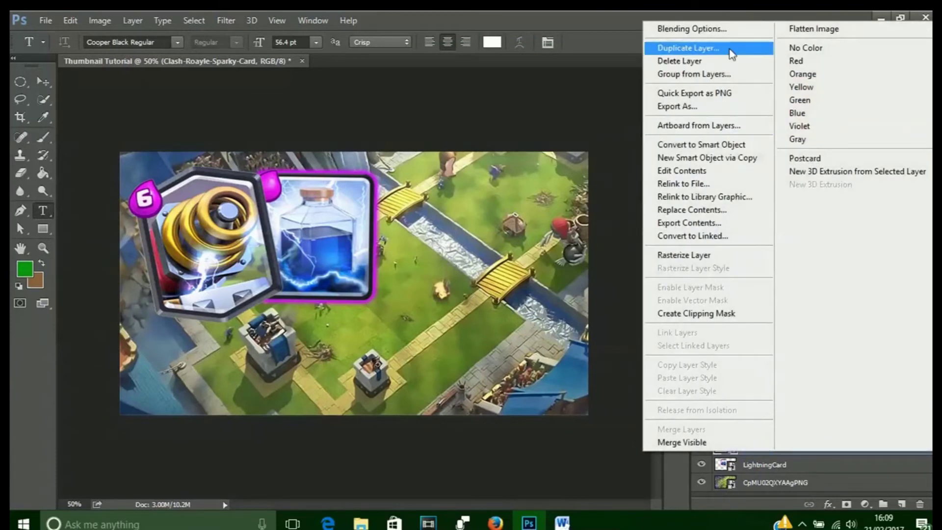
pyautogui.click(719, 28)
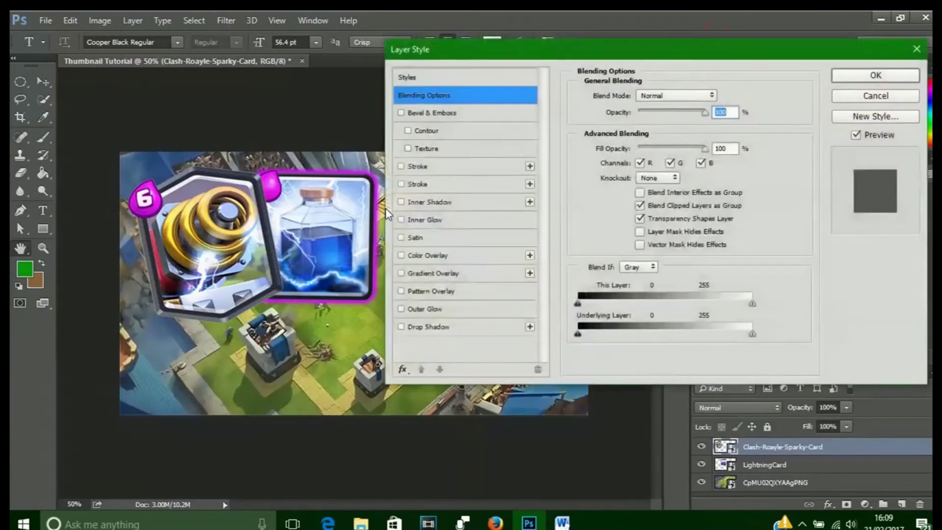
pyautogui.click(421, 327)
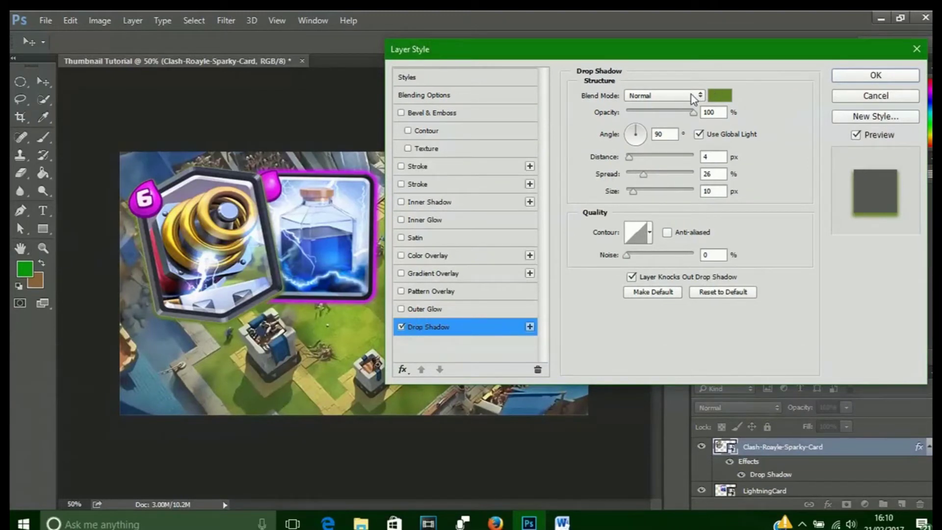
pyautogui.click(720, 95)
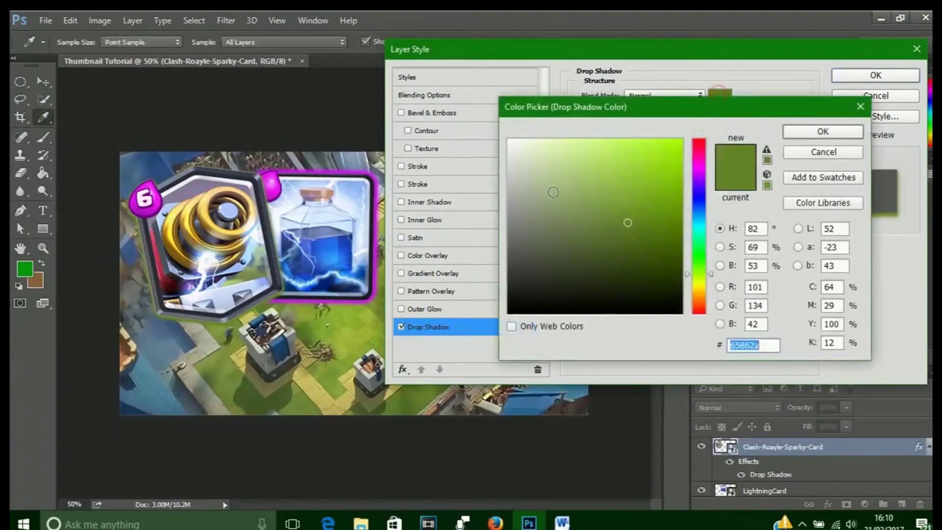
# - Sample the card's purple border as shadow colour; apply opacity 100%, distance 0, spread 41%, size 18
pyautogui.click(379, 193)
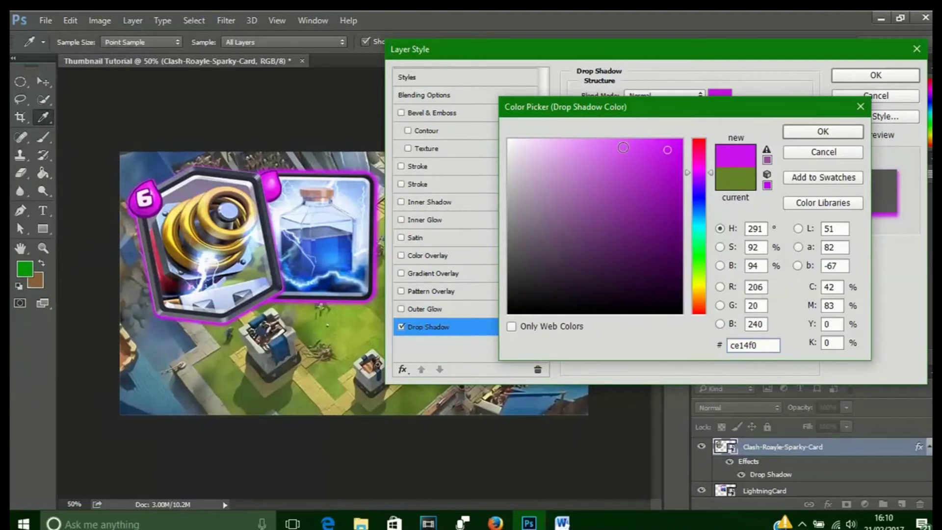
pyautogui.click(823, 132)
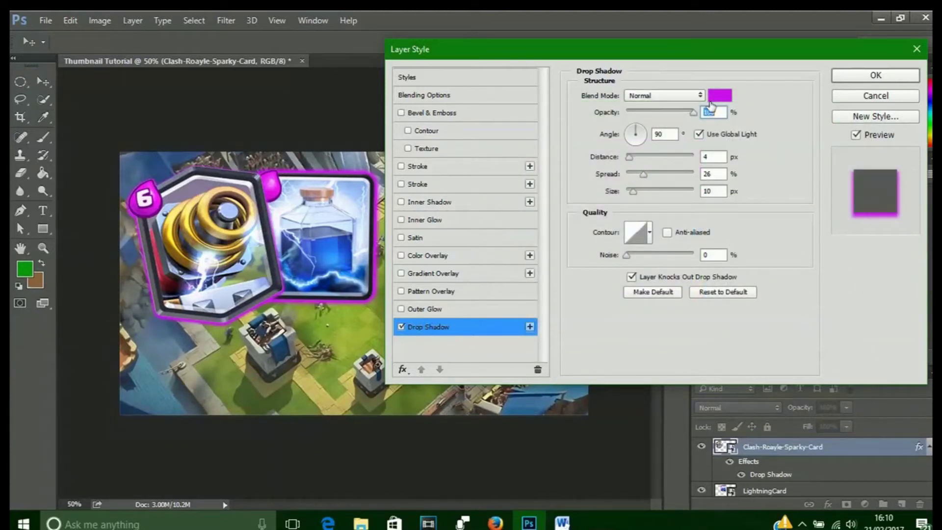
pyautogui.moveTo(693, 113)
pyautogui.mouseDown()
pyautogui.moveTo(646, 119)
pyautogui.moveTo(684, 119)
pyautogui.mouseUp()
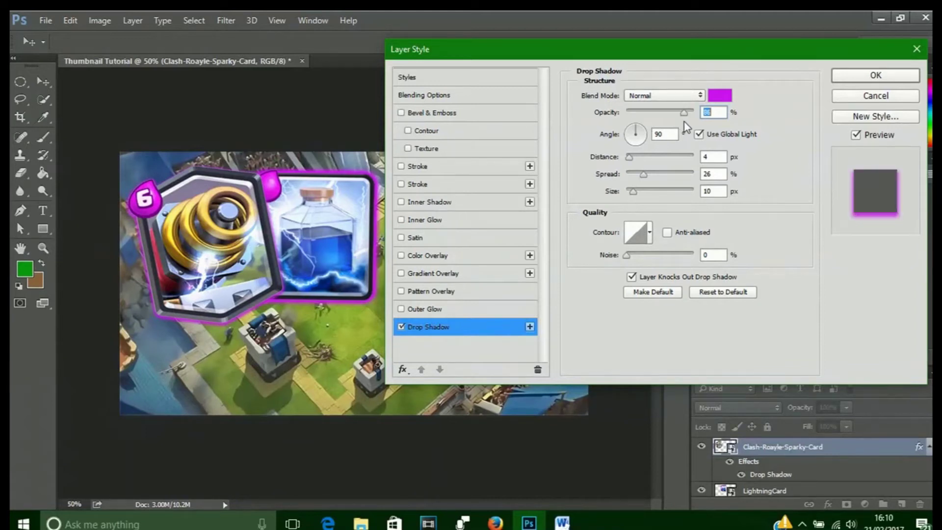
pyautogui.moveTo(632, 160); pyautogui.dragTo(654, 173)
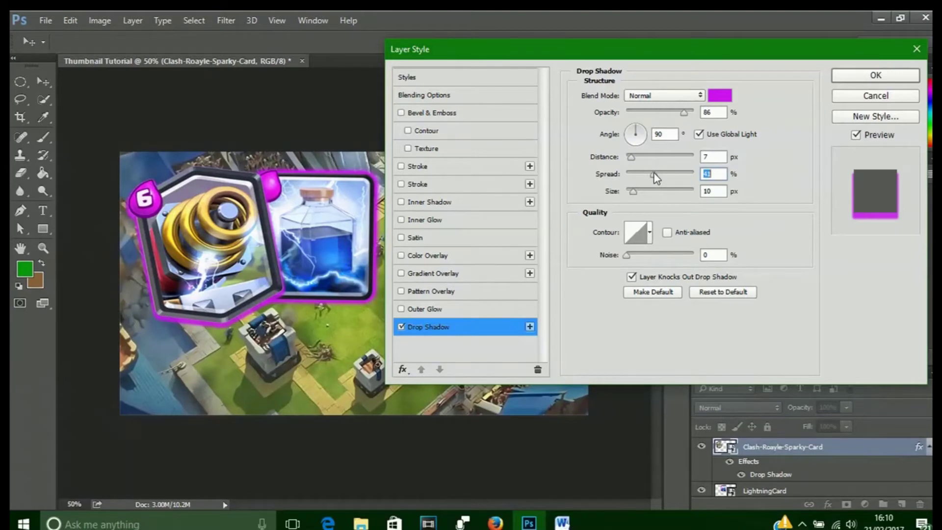
pyautogui.moveTo(634, 194); pyautogui.dragTo(637, 194)
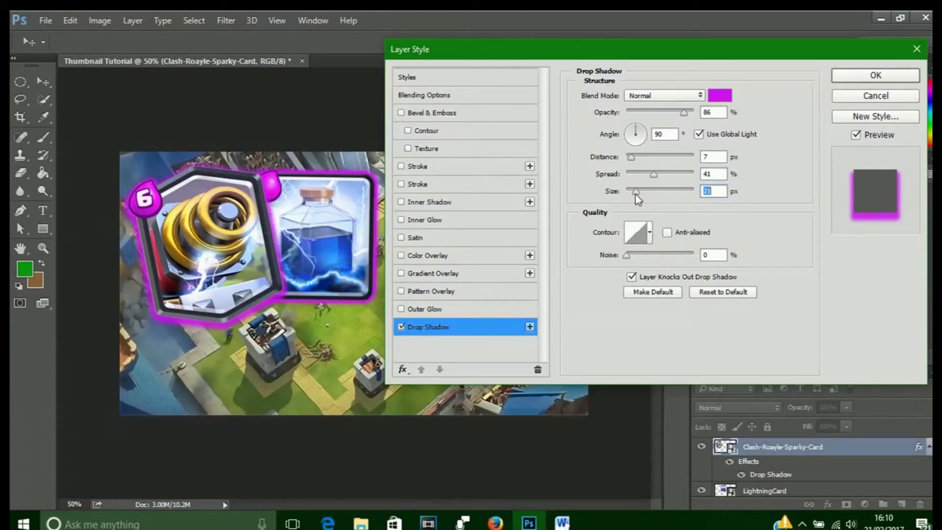
pyautogui.moveTo(631, 158); pyautogui.dragTo(613, 162)
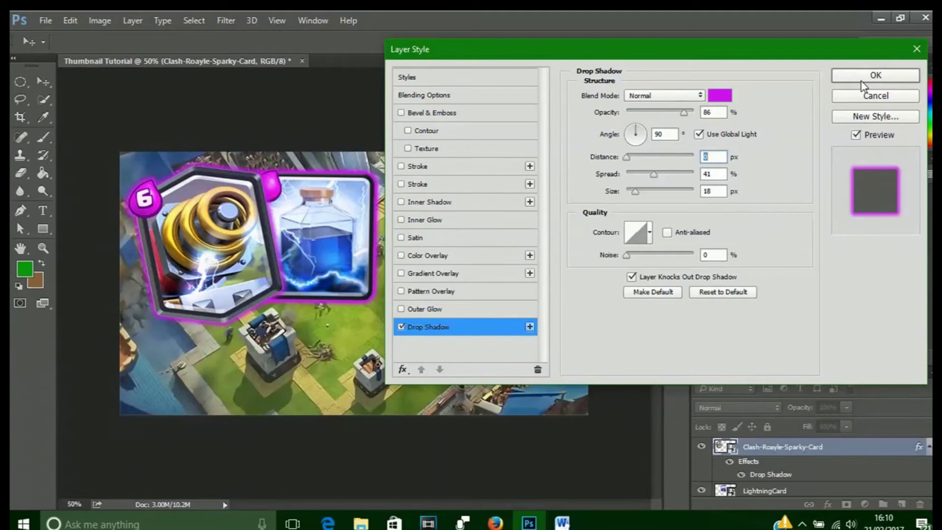
pyautogui.moveTo(682, 117); pyautogui.dragTo(694, 117)
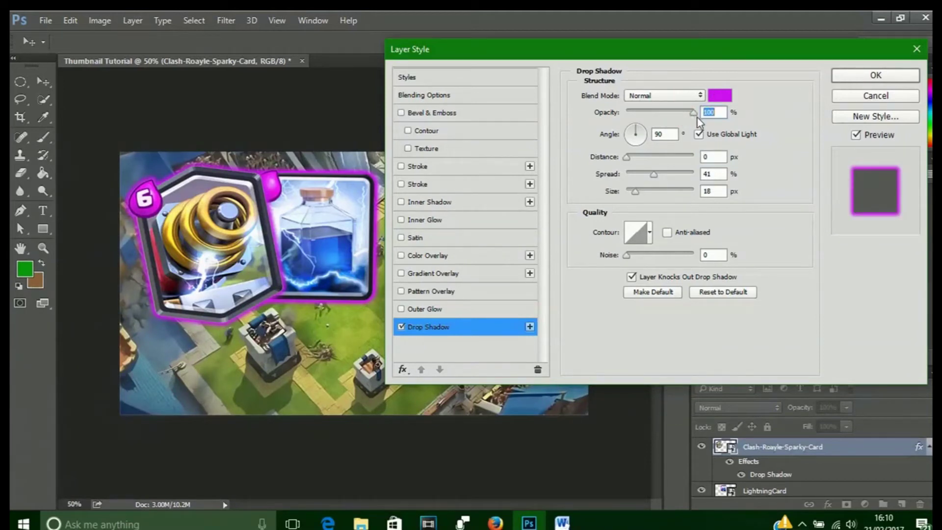
pyautogui.click(860, 76)
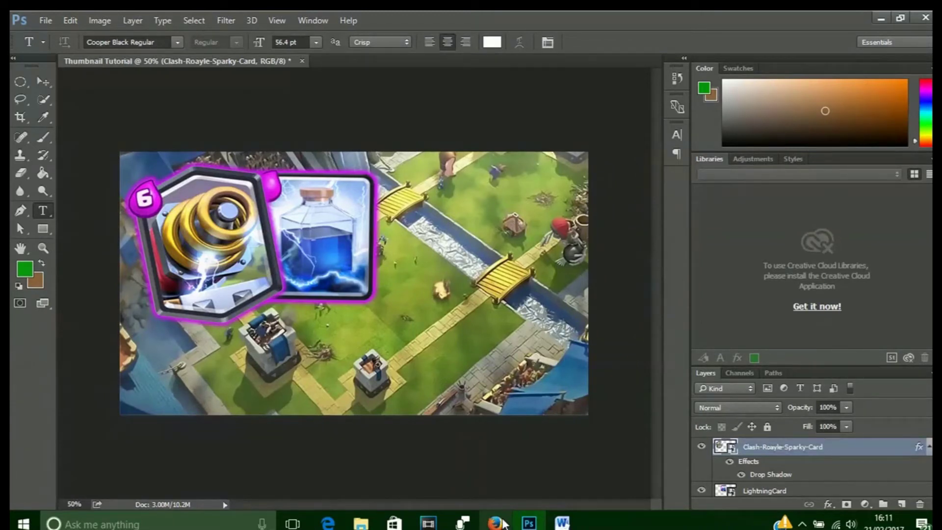
pyautogui.moveTo(504, 524)
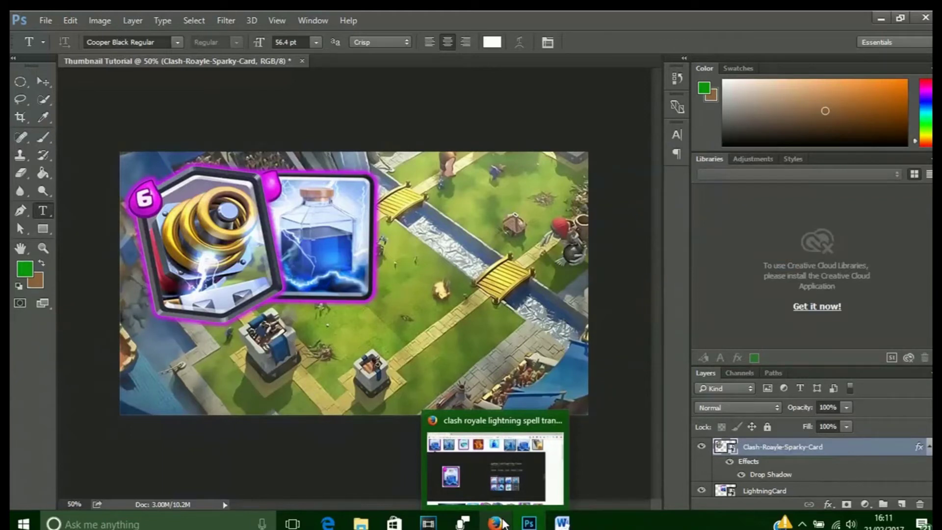
# - Replace the Google Images query with 'smoke transparent' and run the search
pyautogui.click(504, 524)
pyautogui.scroll(2, 540, 231)
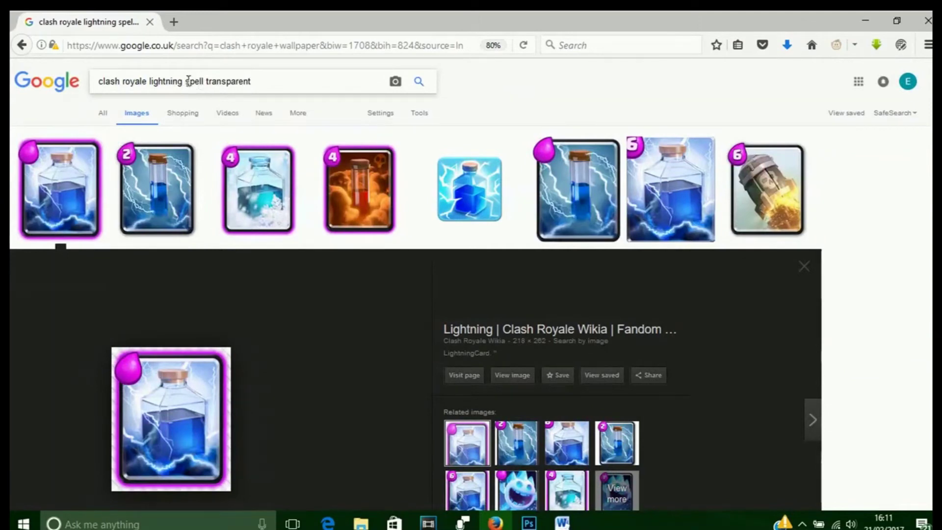
pyautogui.moveTo(201, 81); pyautogui.dragTo(94, 82)
pyautogui.write('l')
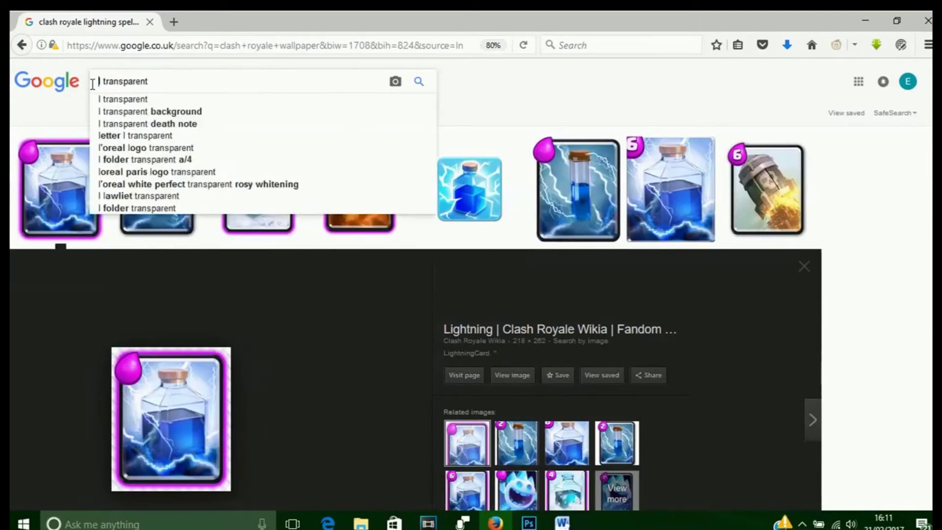
pyautogui.press('BackSpace')
pyautogui.write('Smoke')
pyautogui.press('Return')
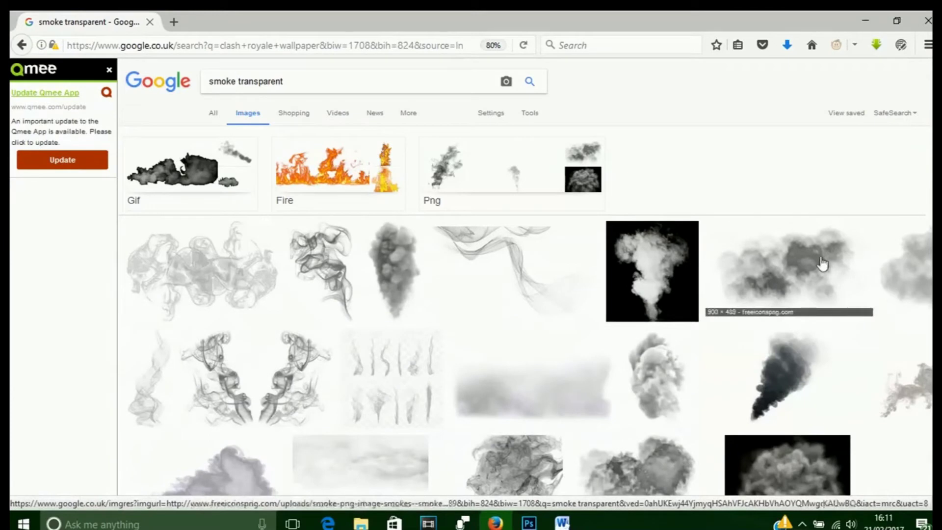
# - Browse the smoke results and related images, settling on the Smoke Action image
pyautogui.scroll(-3, 384, 336)
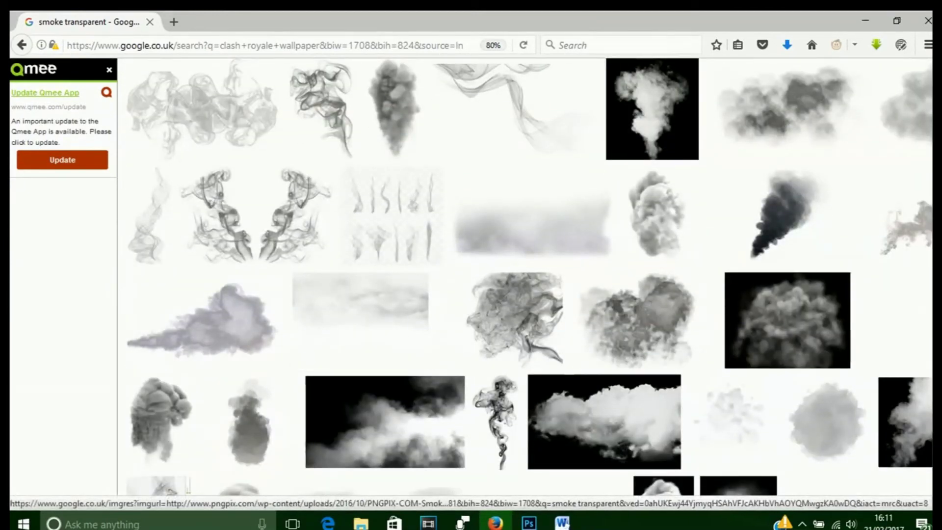
pyautogui.scroll(-4, 529, 279)
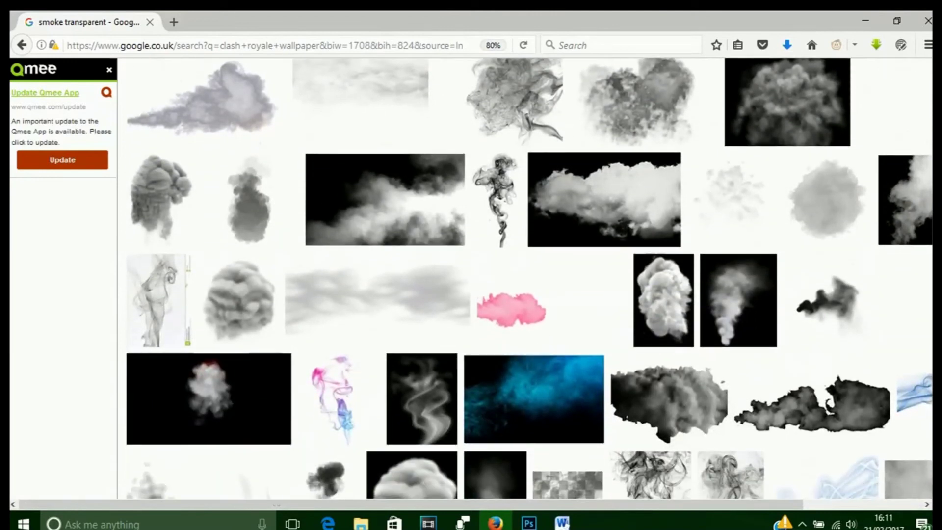
pyautogui.scroll(-2, 931, 245)
pyautogui.scroll(-6, 931, 245)
pyautogui.scroll(12, 928, 196)
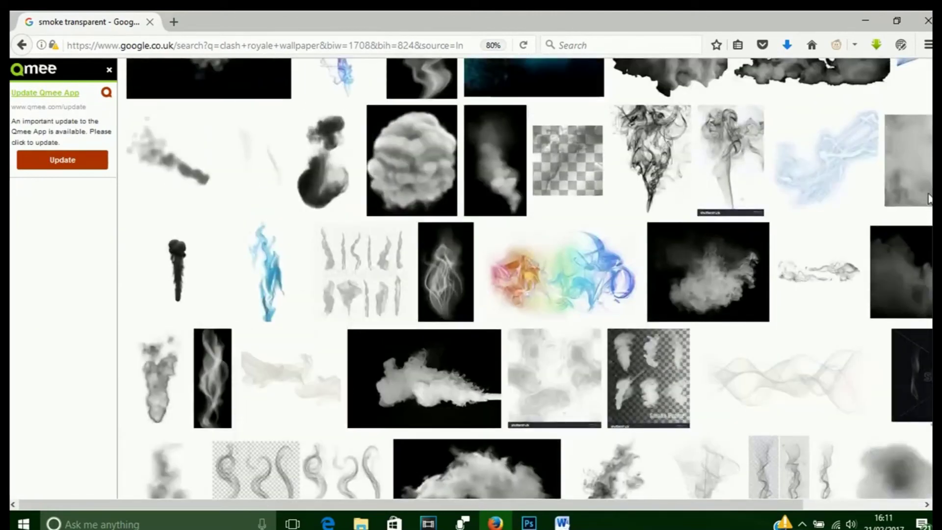
pyautogui.scroll(2, 922, 117)
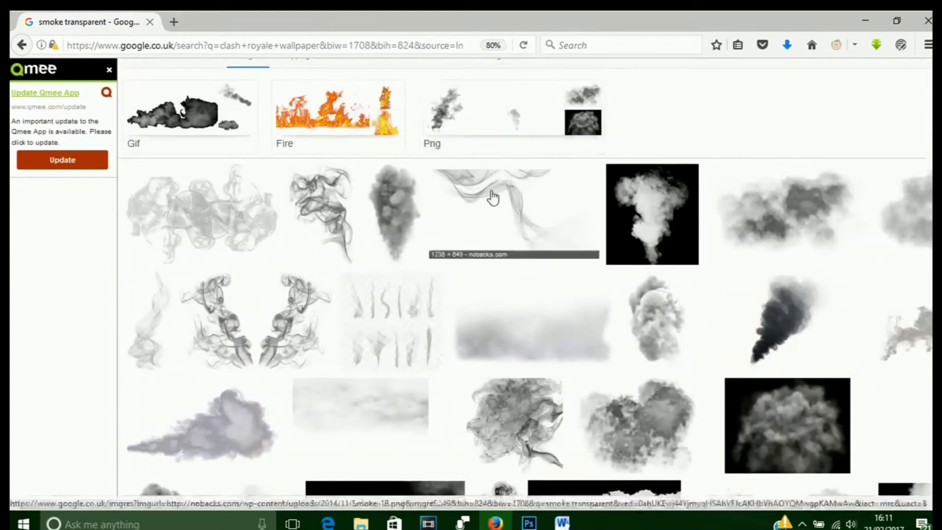
pyautogui.click(324, 218)
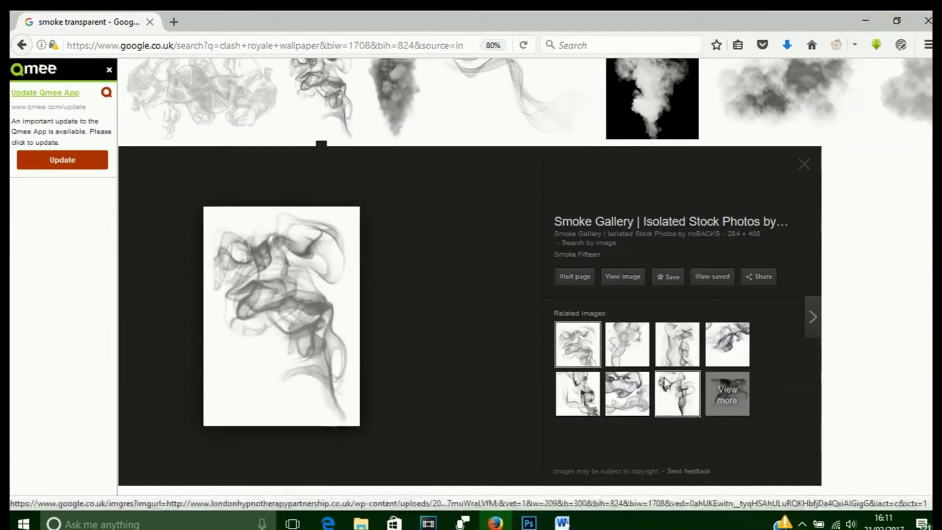
pyautogui.click(628, 354)
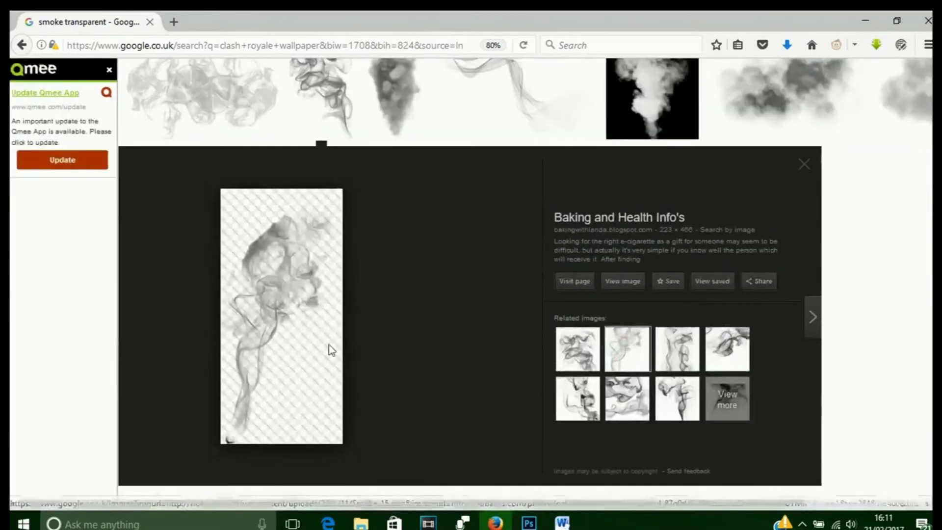
pyautogui.click(640, 410)
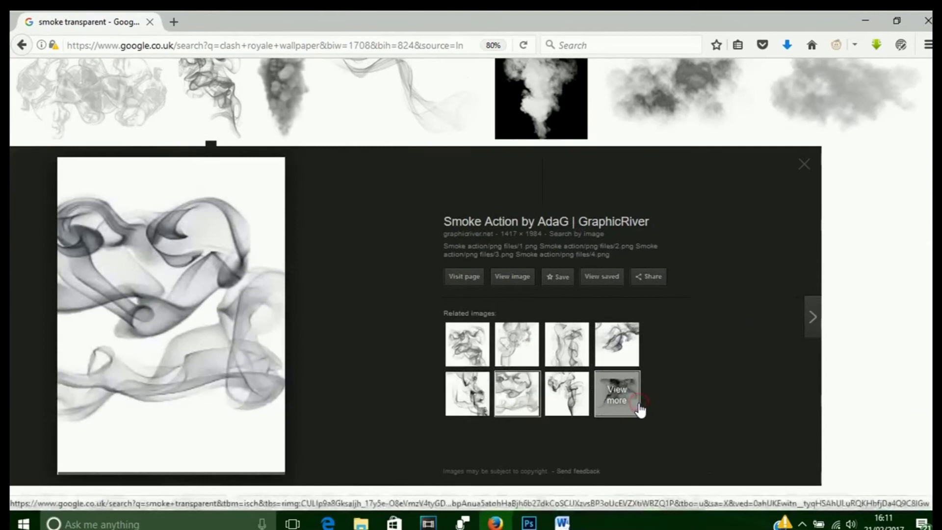
pyautogui.click(665, 348)
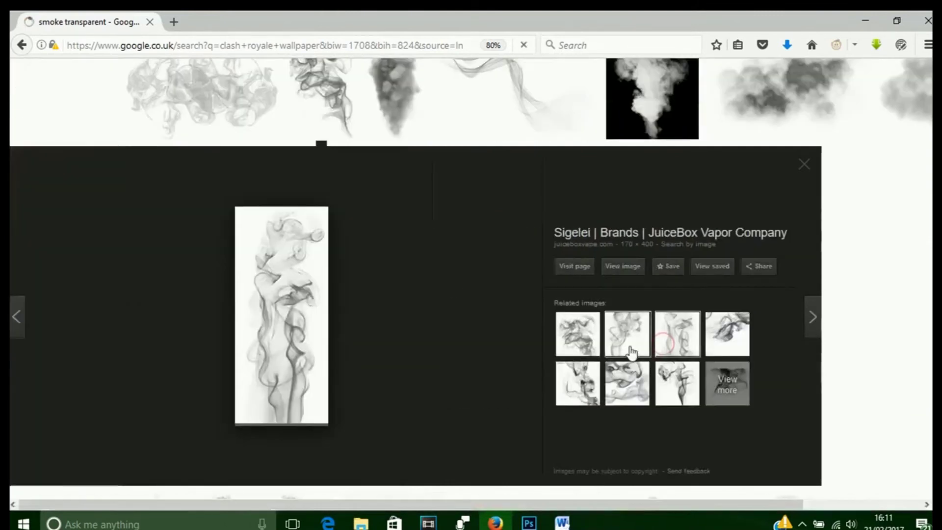
pyautogui.click(631, 387)
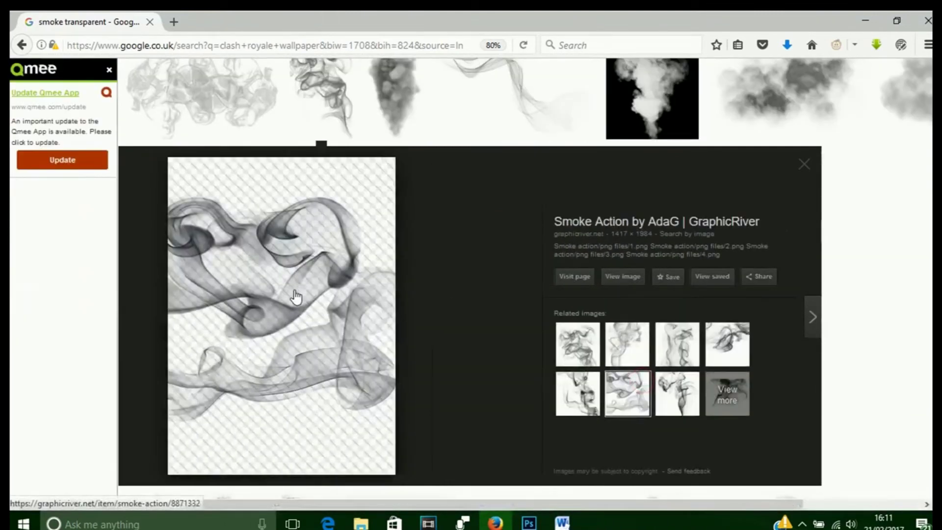
# - Save the Smoke Action smoke image to the computer with Save Image As
pyautogui.rightClick(297, 292)
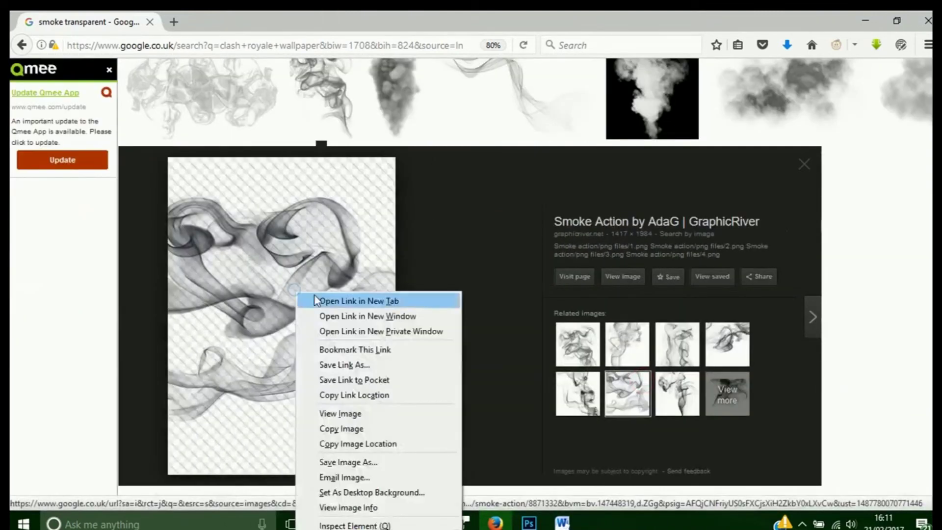
pyautogui.click(347, 462)
pyautogui.click(358, 320)
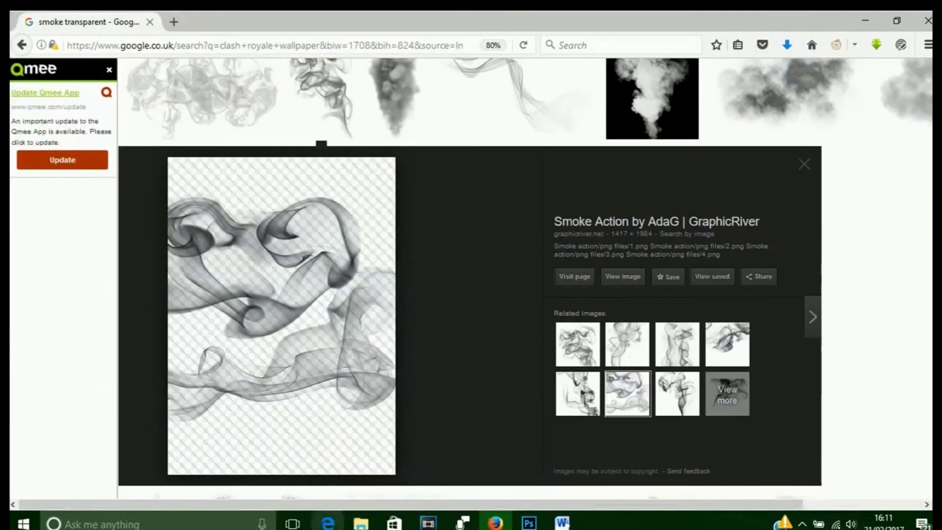
pyautogui.click(361, 523)
# - Place the smoke image as layer 5, scale and rotate it over the arena, then lower opacity to 78%
pyautogui.moveTo(208, 272); pyautogui.dragTo(322, 371)
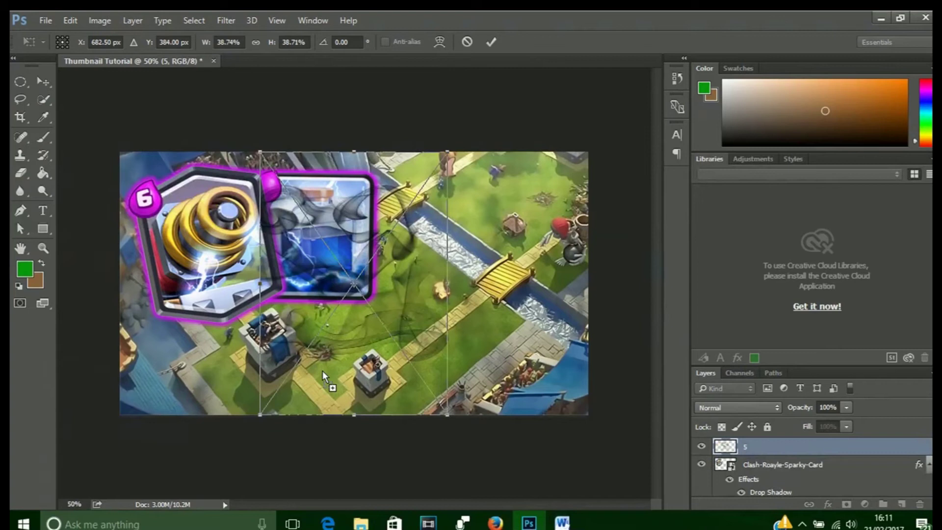
pyautogui.moveTo(447, 415); pyautogui.dragTo(595, 433)
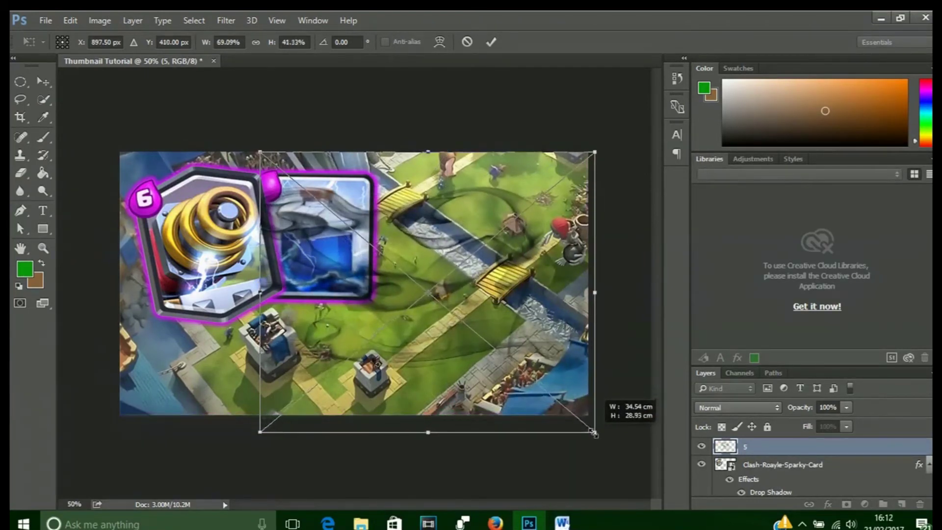
pyautogui.moveTo(260, 152); pyautogui.dragTo(124, 135)
pyautogui.moveTo(280, 123); pyautogui.dragTo(457, 439)
pyautogui.moveTo(583, 120); pyautogui.dragTo(559, 140)
pyautogui.moveTo(475, 301); pyautogui.dragTo(487, 299)
pyautogui.click(492, 44)
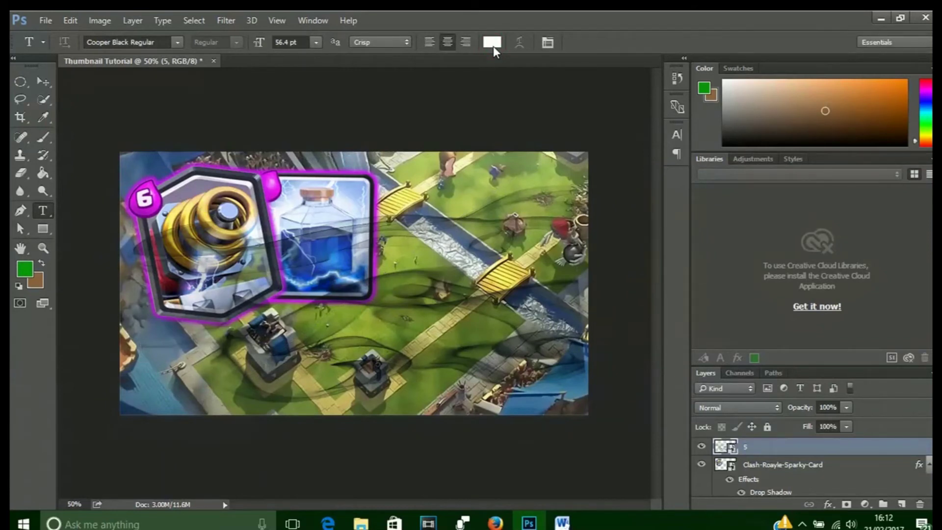
pyautogui.click(847, 407)
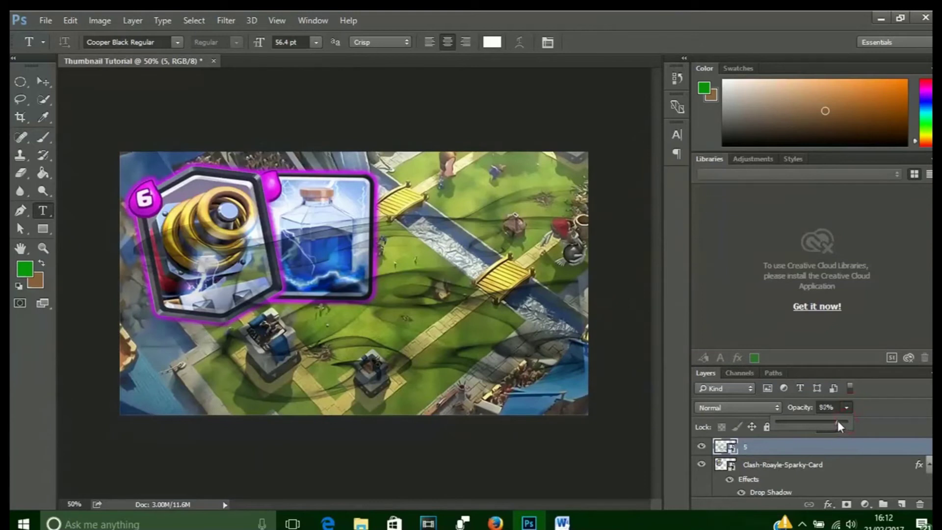
pyautogui.moveTo(838, 421); pyautogui.dragTo(836, 421)
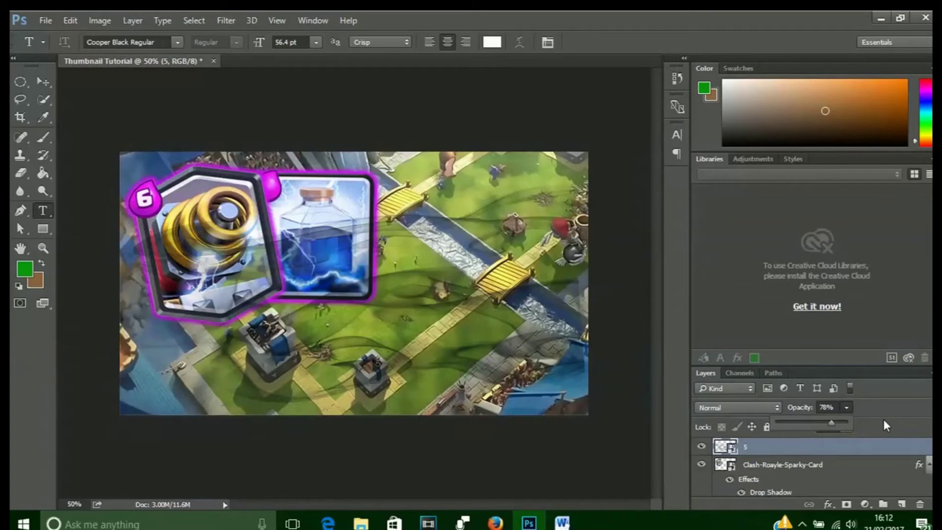
# - Enable a Color Overlay on layer 5 through Blending Options
pyautogui.rightClick(783, 449)
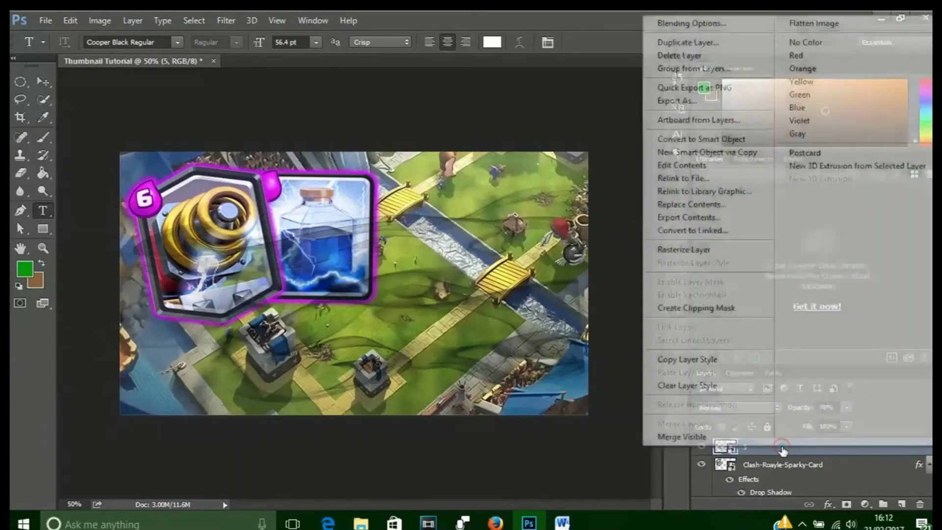
pyautogui.click(675, 22)
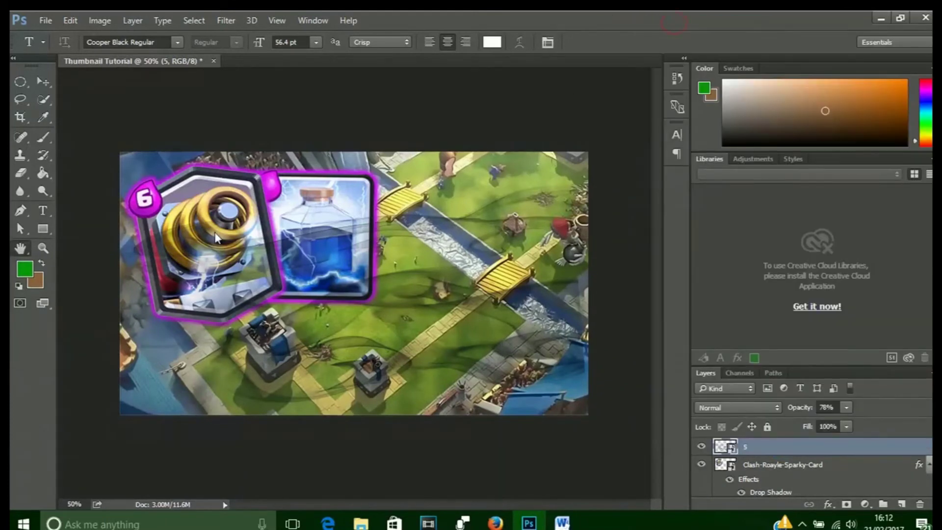
pyautogui.click(444, 256)
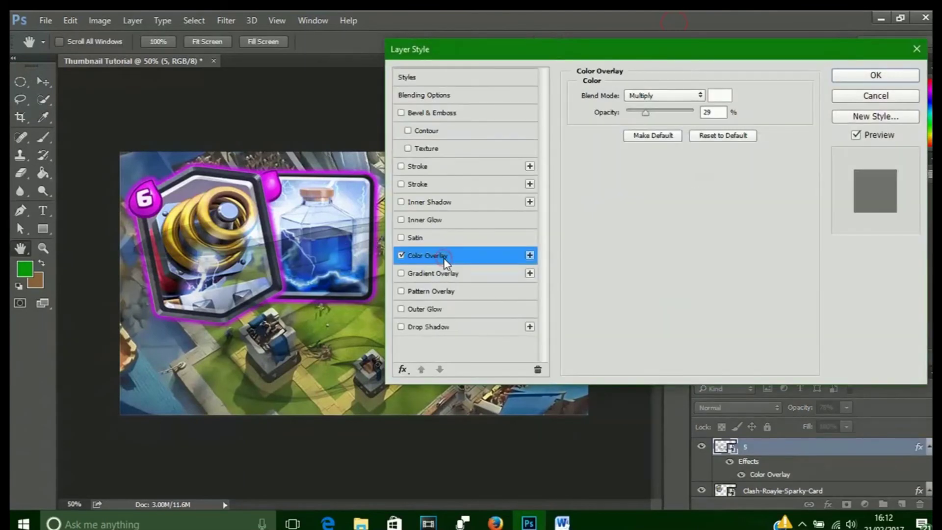
pyautogui.click(720, 95)
pyautogui.click(668, 145)
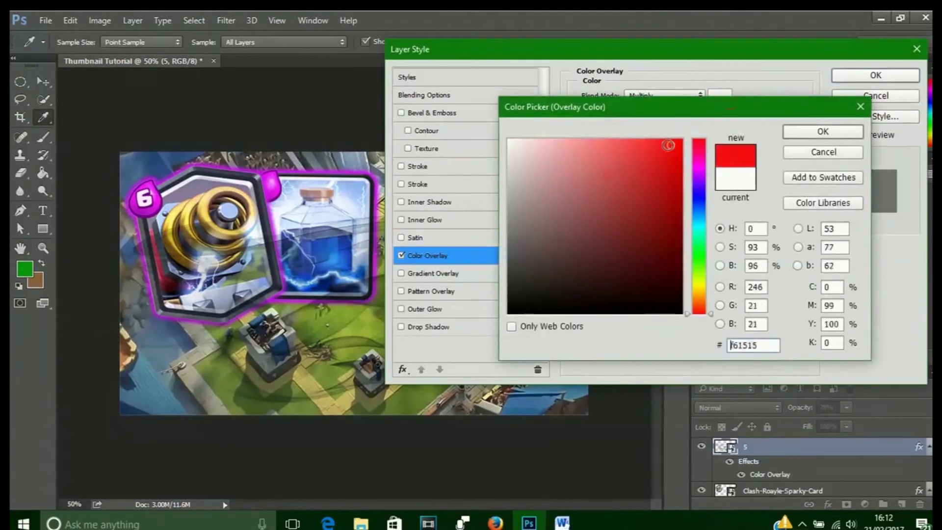
pyautogui.click(807, 128)
# - Make the overlay Normal, 38% opacity, blue-purple, apply it, and nudge the smoke across the arena
pyautogui.click(660, 95)
pyautogui.click(640, 93)
pyautogui.moveTo(646, 113); pyautogui.dragTo(650, 112)
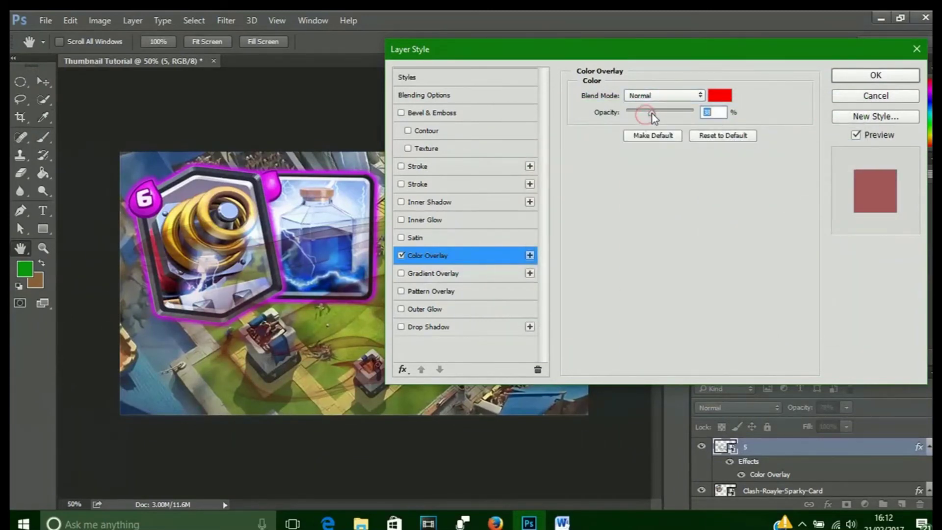
pyautogui.click(720, 95)
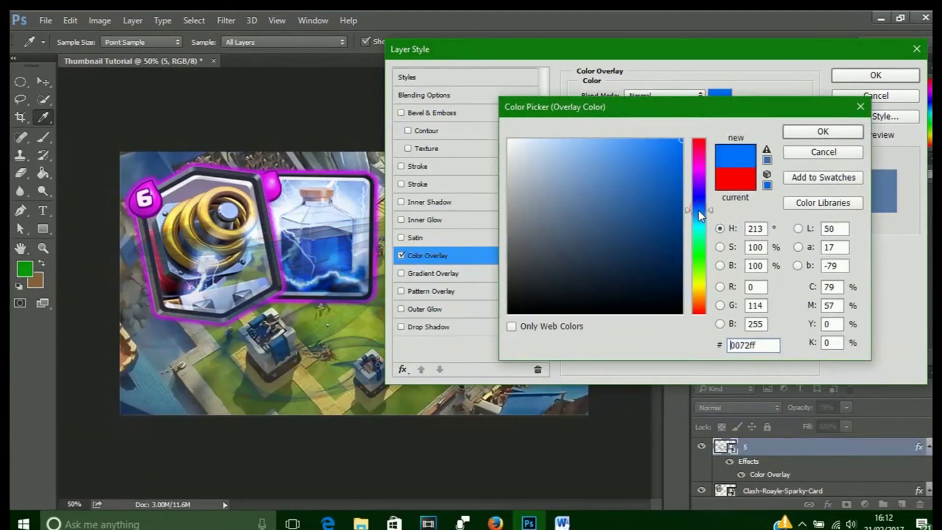
pyautogui.moveTo(699, 210); pyautogui.dragTo(699, 193)
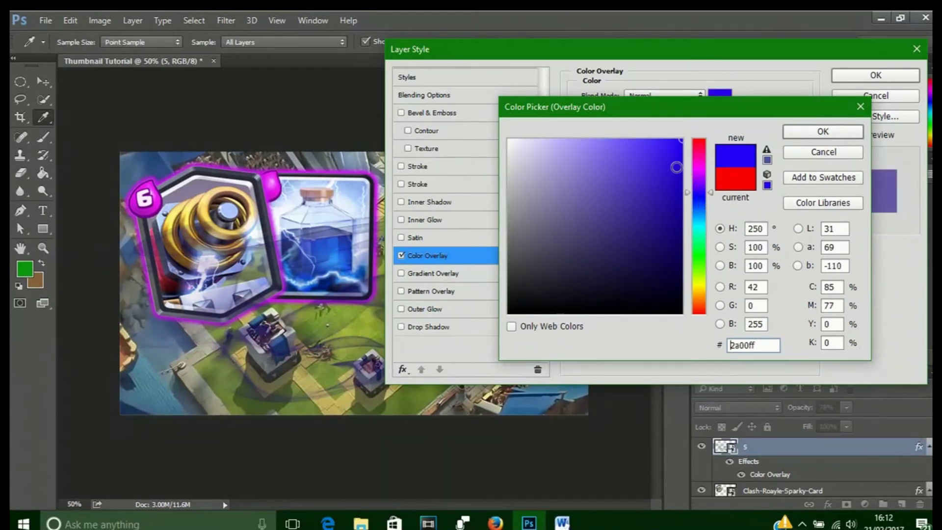
pyautogui.click(805, 132)
pyautogui.click(874, 75)
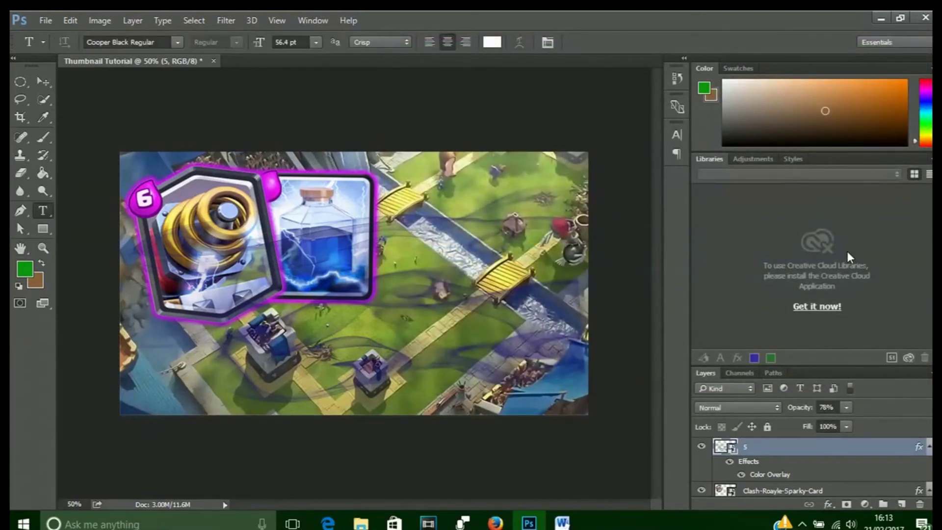
pyautogui.moveTo(523, 321)
pyautogui.mouseDown()
pyautogui.moveTo(531, 315)
pyautogui.moveTo(532, 328)
pyautogui.mouseUp()
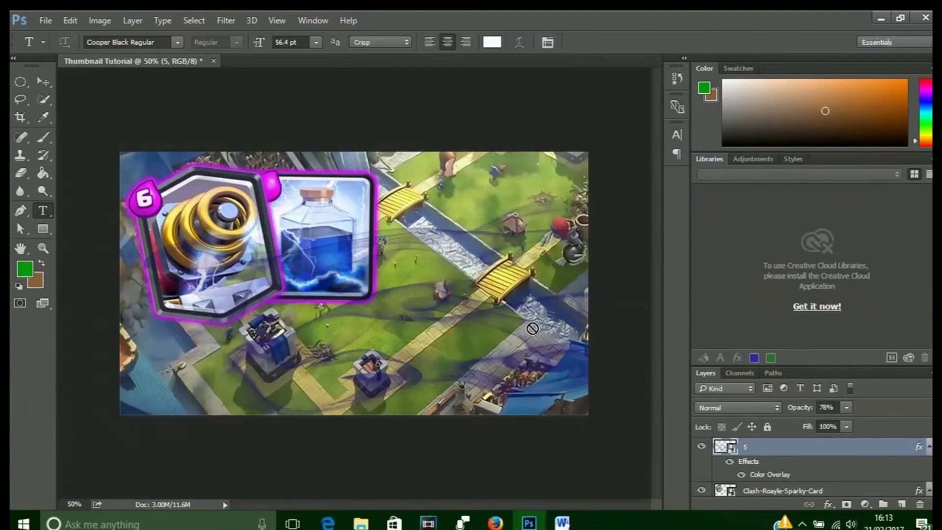
# - Type 'LIGHTNING SPARKY' on the arena with SPARKY on its own line
pyautogui.click(289, 376)
pyautogui.write('H')
pyautogui.press('BackSpace')
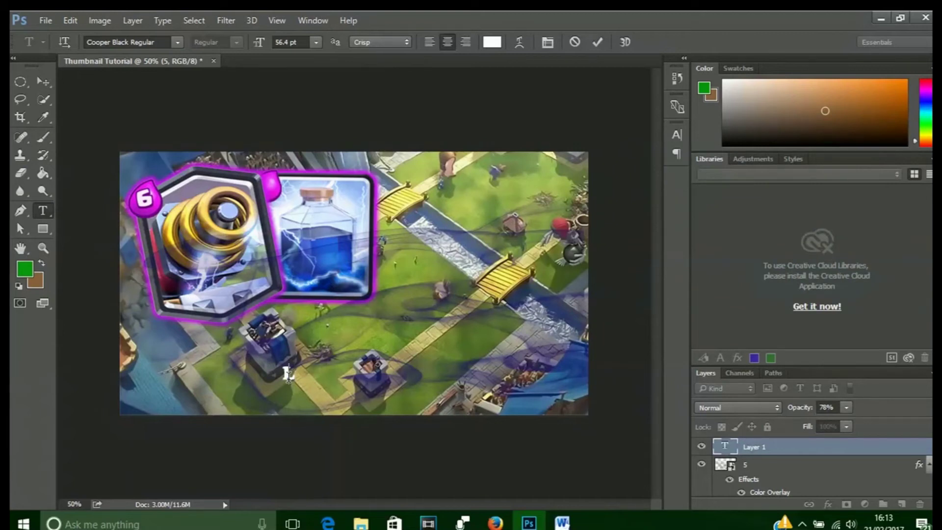
pyautogui.write('LIGHTI')
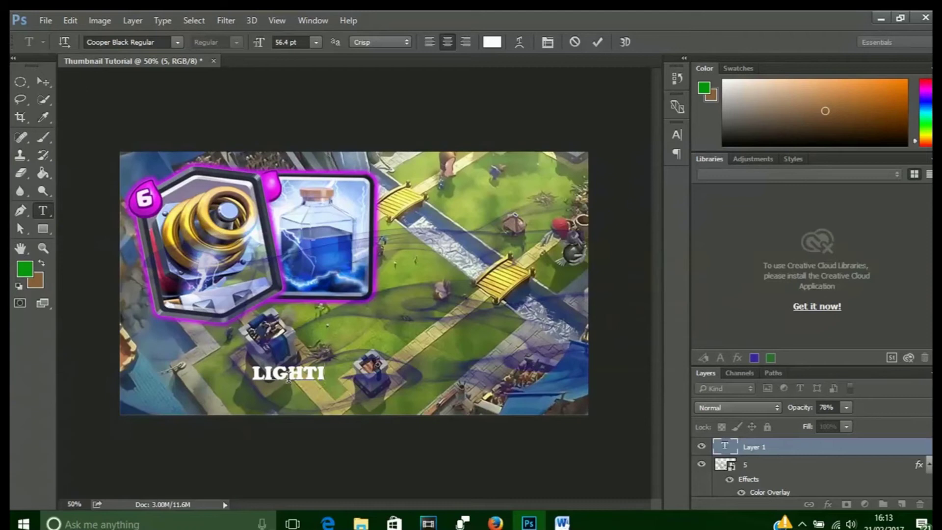
pyautogui.write('N')
pyautogui.press('BackSpace')
pyautogui.press('BackSpace')
pyautogui.write('NING')
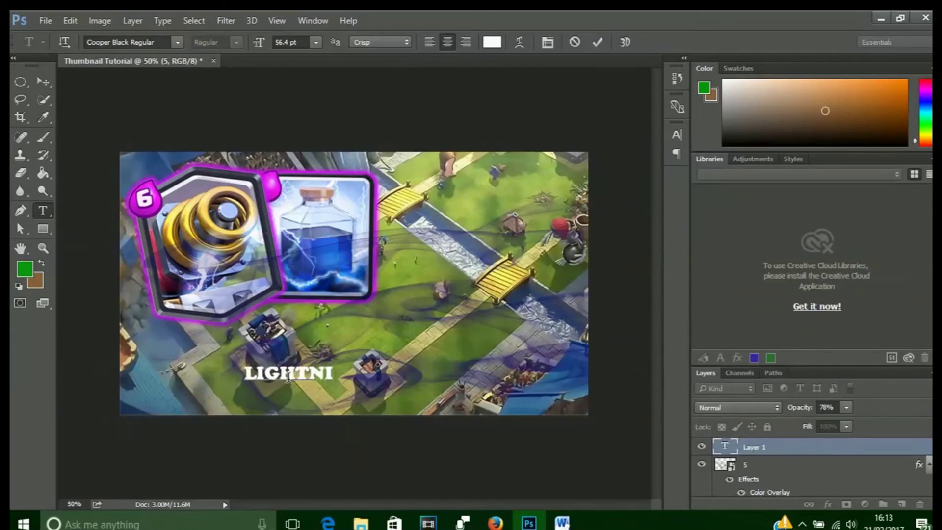
pyautogui.write(' SPARKY')
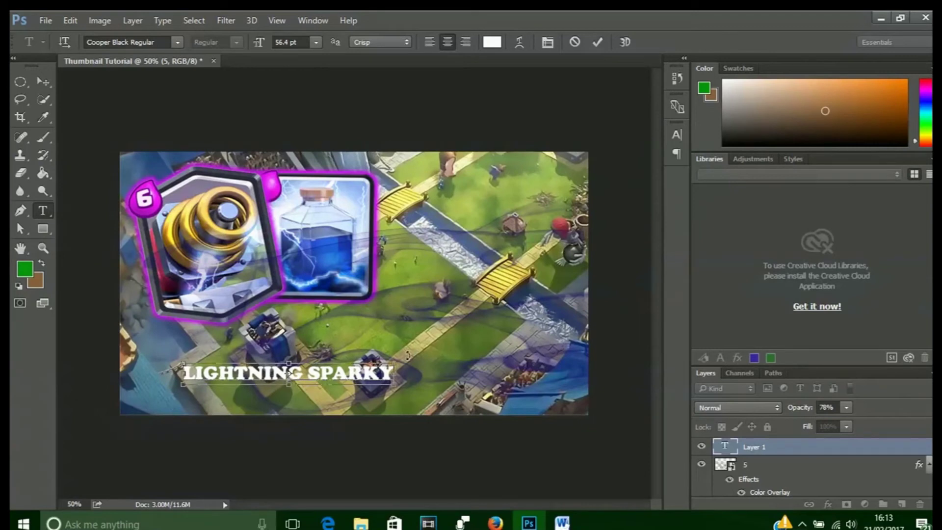
pyautogui.click(308, 372)
pyautogui.press('Return')
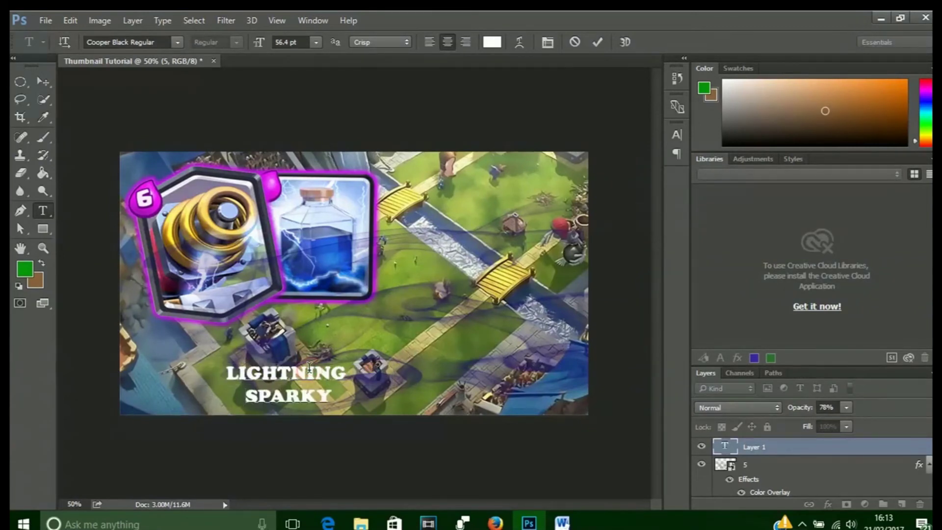
# - Enlarge the title text, position it over the lower right, and commit it
pyautogui.moveTo(350, 366); pyautogui.dragTo(540, 328)
pyautogui.moveTo(332, 297); pyautogui.dragTo(272, 272)
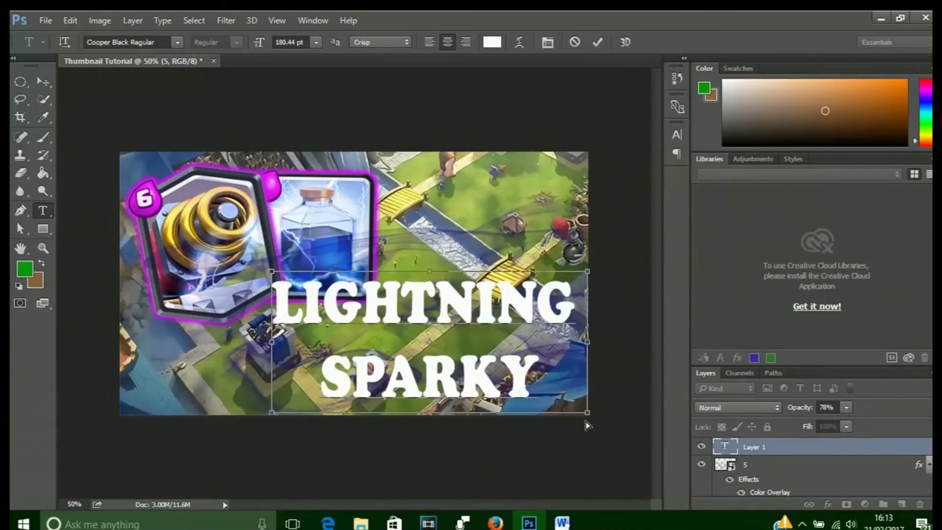
pyautogui.moveTo(588, 413); pyautogui.dragTo(605, 424)
pyautogui.moveTo(430, 328); pyautogui.dragTo(419, 324)
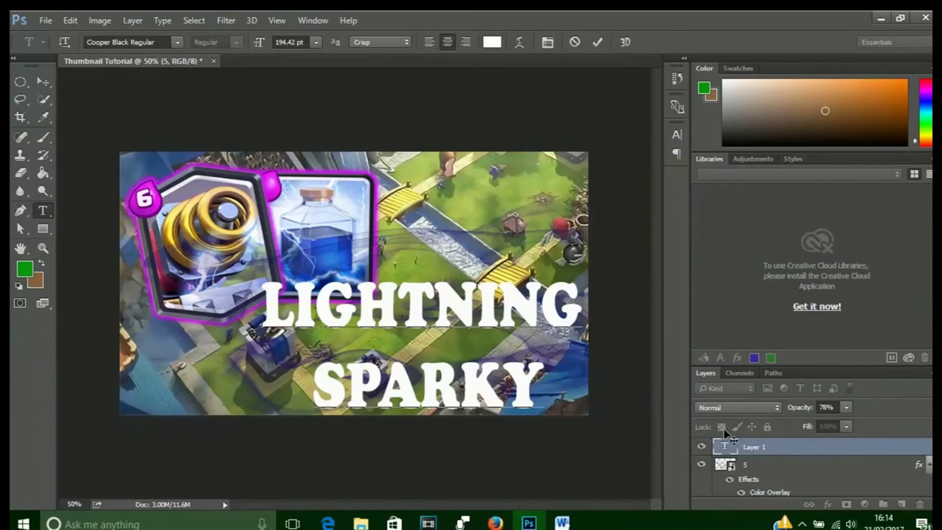
pyautogui.click(746, 455)
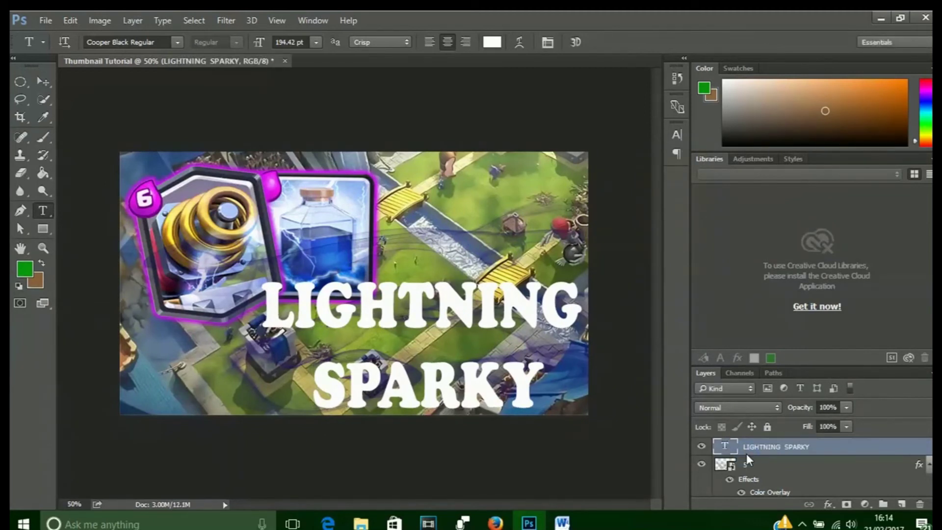
pyautogui.rightClick(747, 453)
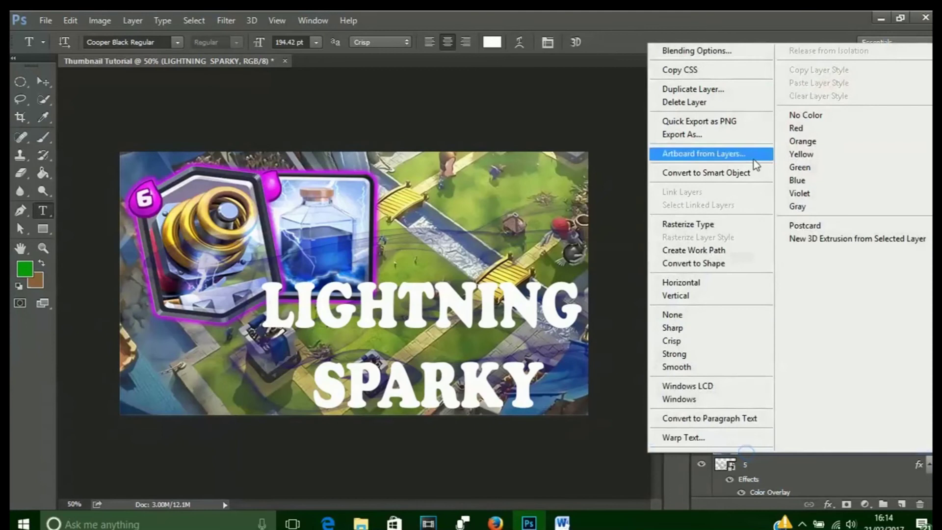
# - Give the LIGHTNING SPARKY text layer a black Drop Shadow in Layer Style
pyautogui.click(734, 52)
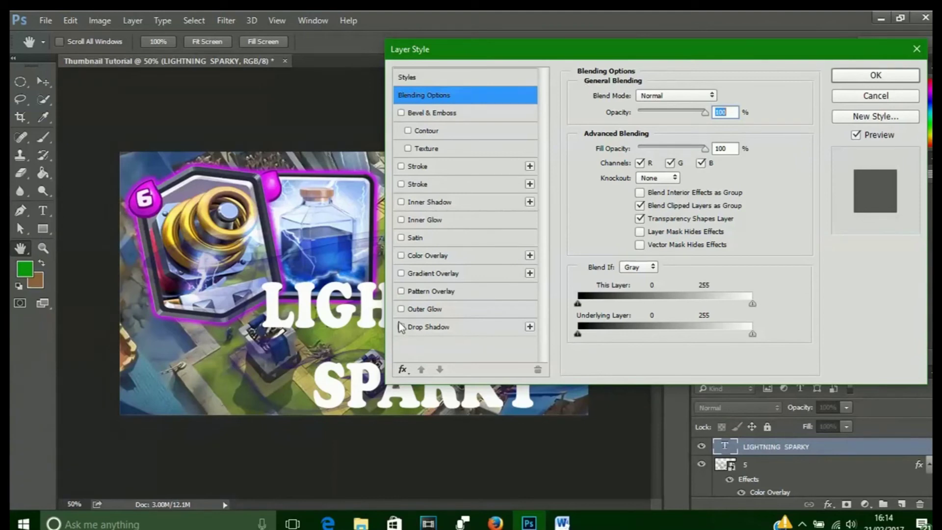
pyautogui.click(446, 329)
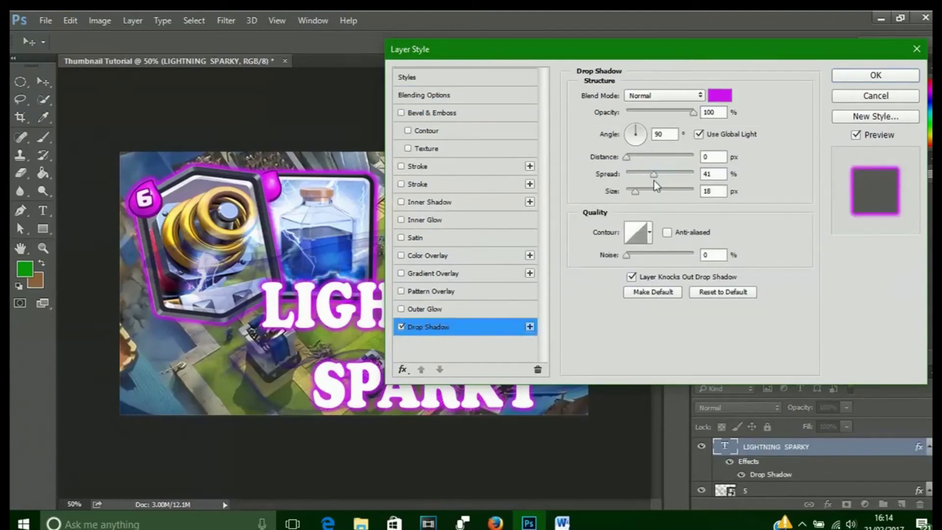
pyautogui.click(729, 99)
pyautogui.moveTo(589, 186); pyautogui.dragTo(451, 363)
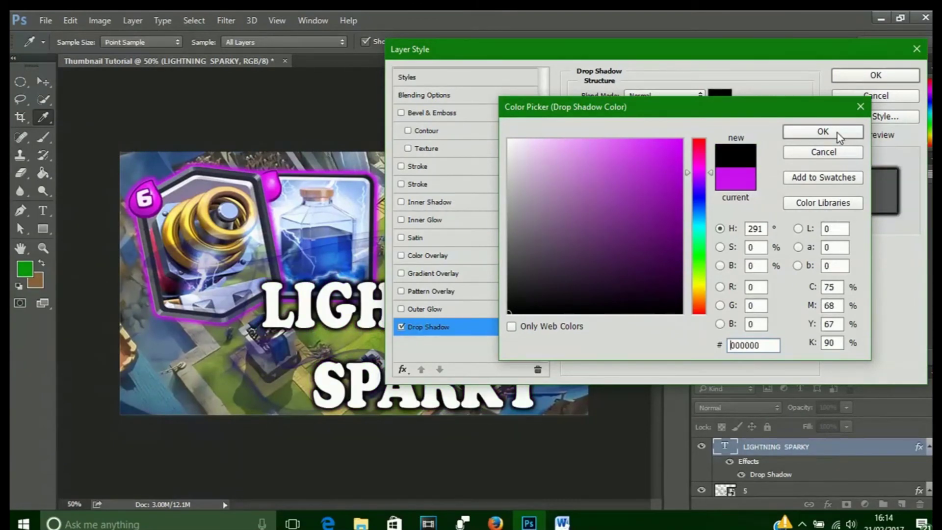
pyautogui.click(838, 132)
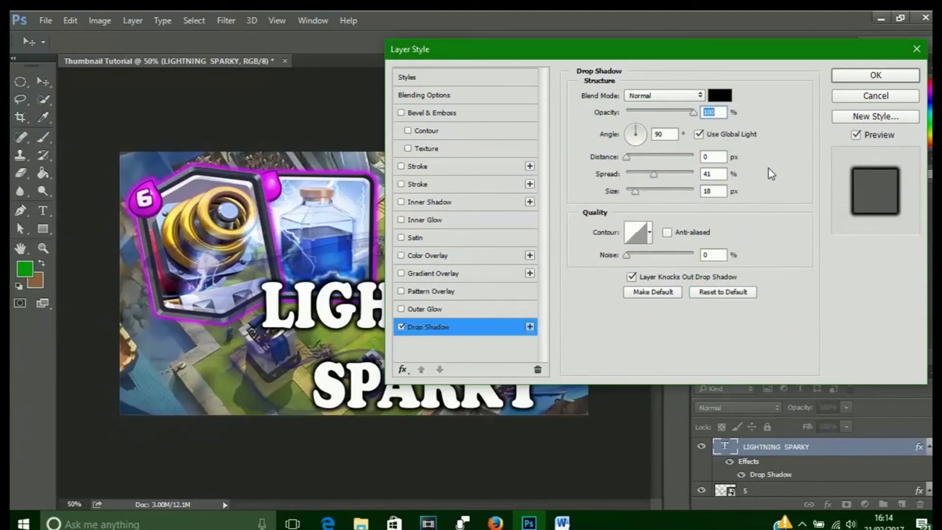
pyautogui.click(774, 62)
pyautogui.moveTo(715, 51); pyautogui.dragTo(830, 49)
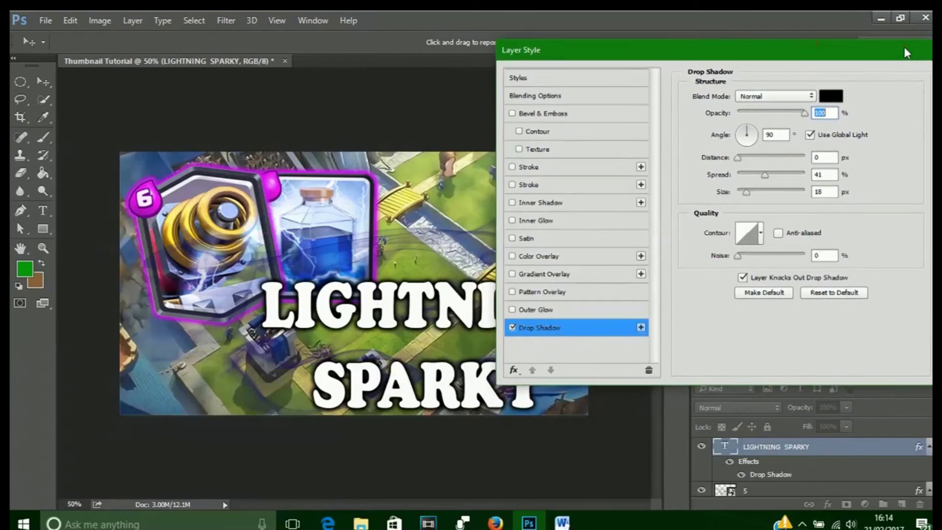
pyautogui.moveTo(905, 46); pyautogui.dragTo(817, 39)
pyautogui.click(901, 65)
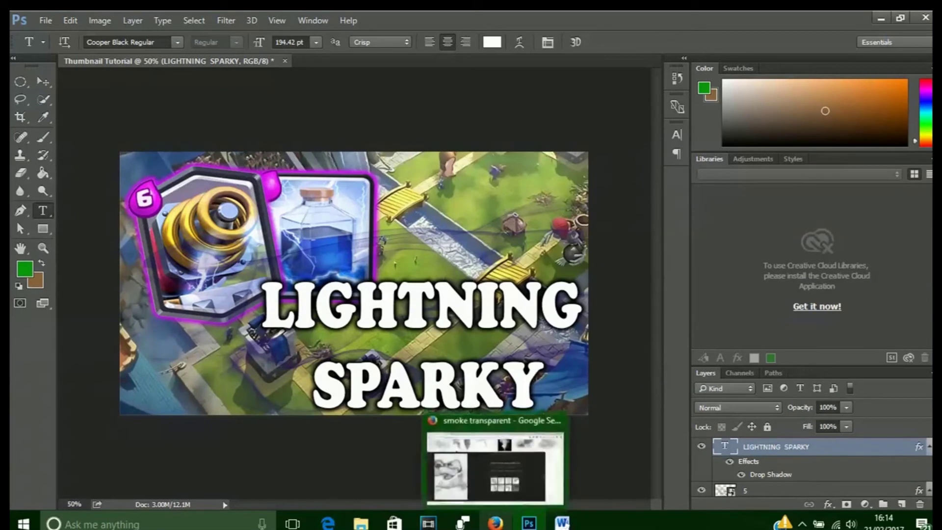
# - Change the Google Images search to 'electricity transparent'
pyautogui.click(496, 523)
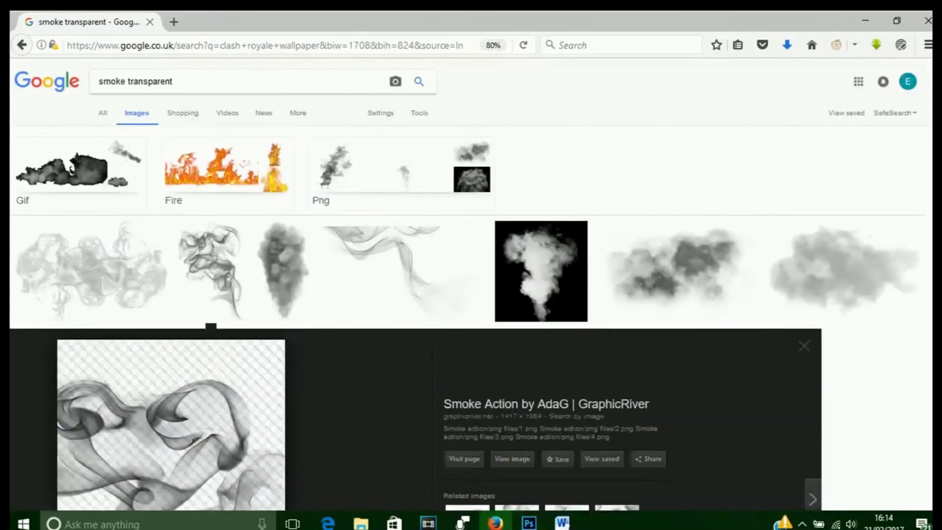
pyautogui.moveTo(301, 84); pyautogui.dragTo(75, 87)
pyautogui.write('elec')
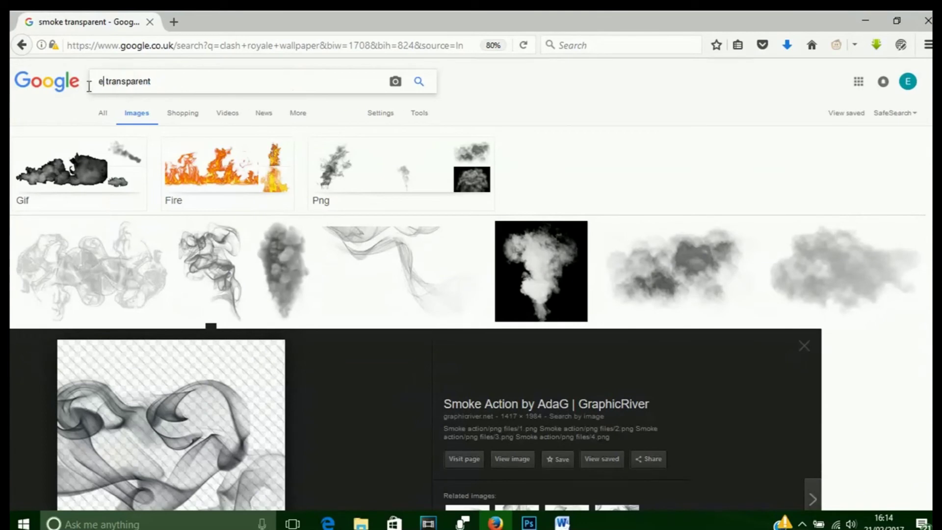
pyautogui.write('tric')
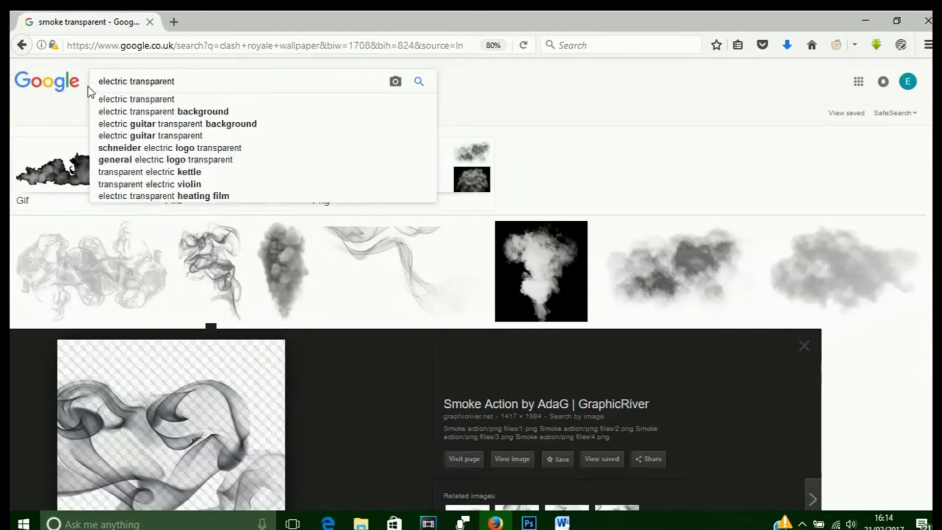
pyautogui.write('ity')
pyautogui.press('Return')
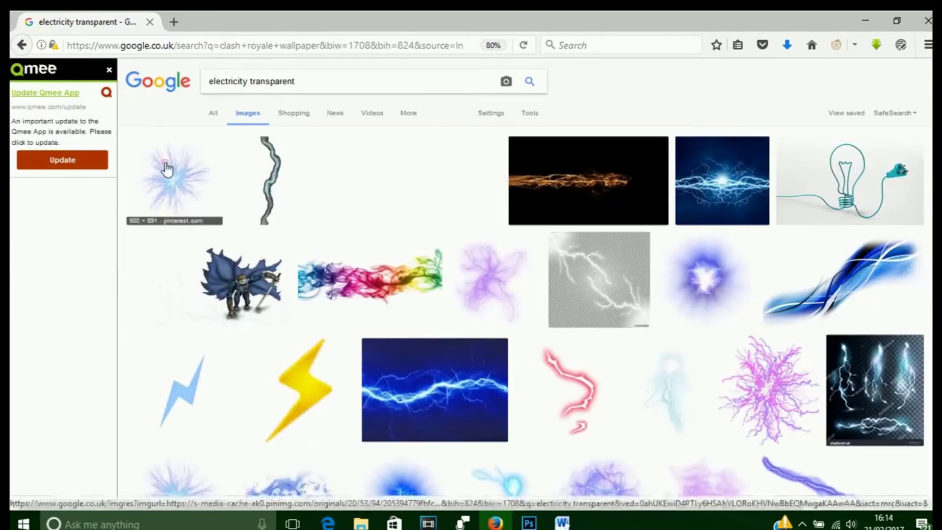
# - Save the blue electric burst result into the Thumbnail Tutorial folder
pyautogui.click(185, 185)
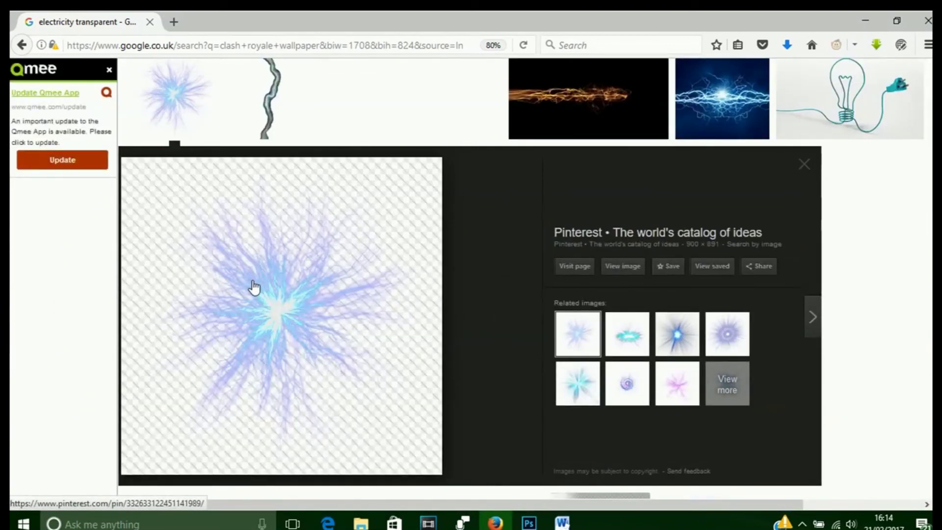
pyautogui.rightClick(272, 306)
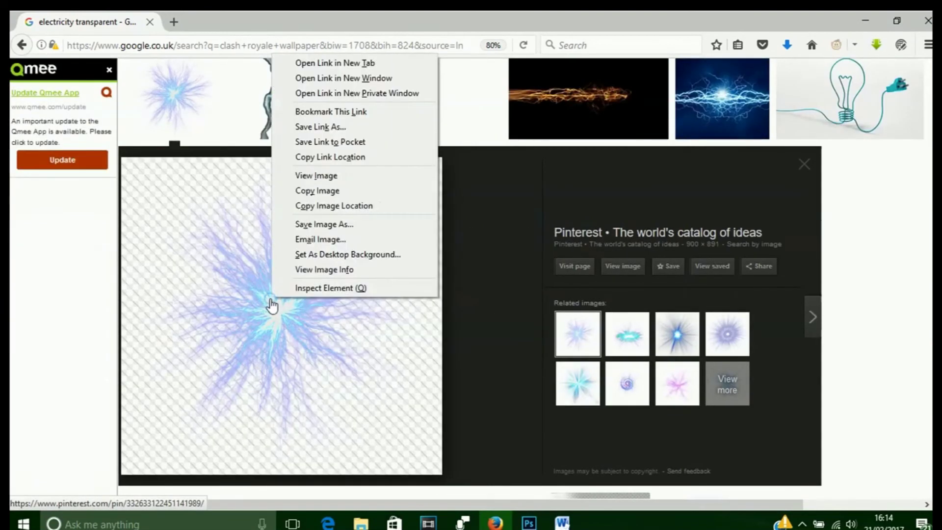
pyautogui.click(361, 219)
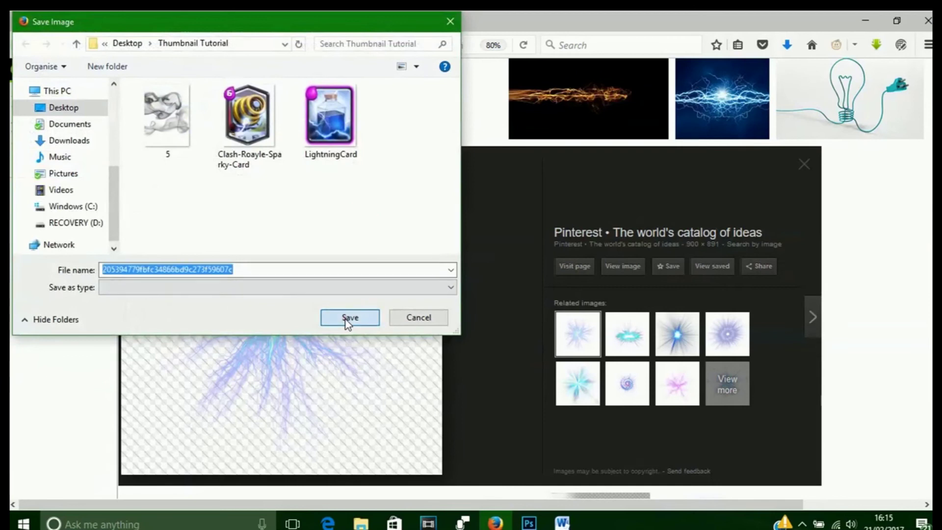
pyautogui.click(349, 318)
pyautogui.scroll(2, 502, 288)
pyautogui.click(361, 524)
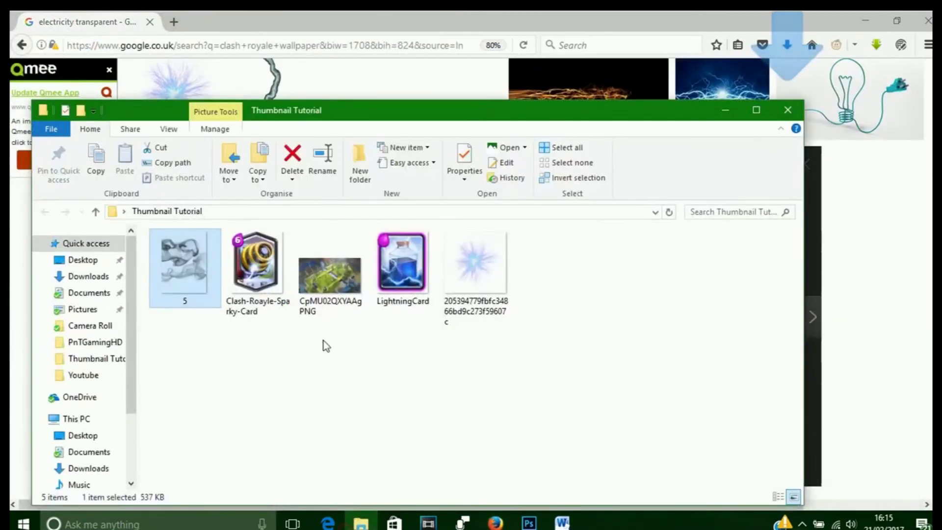
# - Drag the burst image onto the canvas, enlarge it and place it over the upper-right arena
pyautogui.click(485, 308)
pyautogui.moveTo(485, 308); pyautogui.dragTo(470, 244)
pyautogui.moveTo(399, 281); pyautogui.dragTo(512, 219)
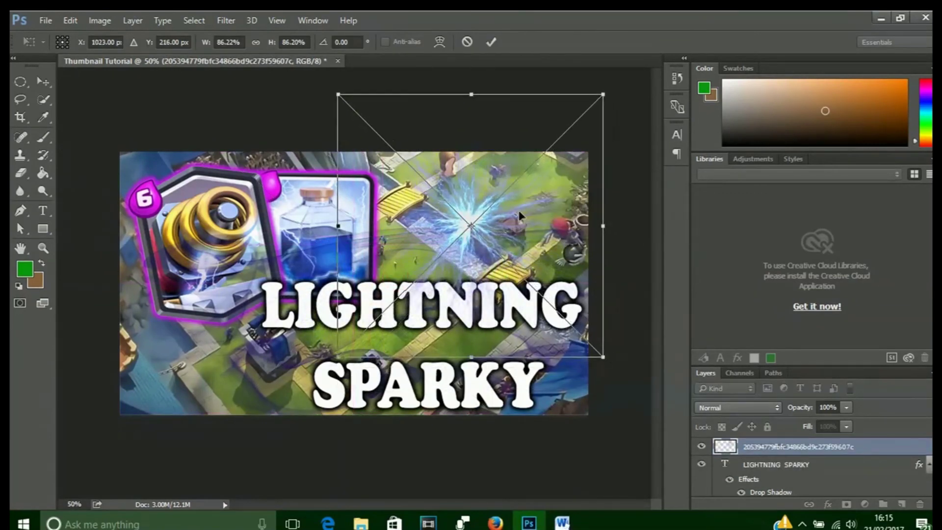
pyautogui.moveTo(608, 96); pyautogui.dragTo(651, 68)
pyautogui.moveTo(338, 356); pyautogui.dragTo(284, 390)
pyautogui.moveTo(424, 342); pyautogui.dragTo(428, 337)
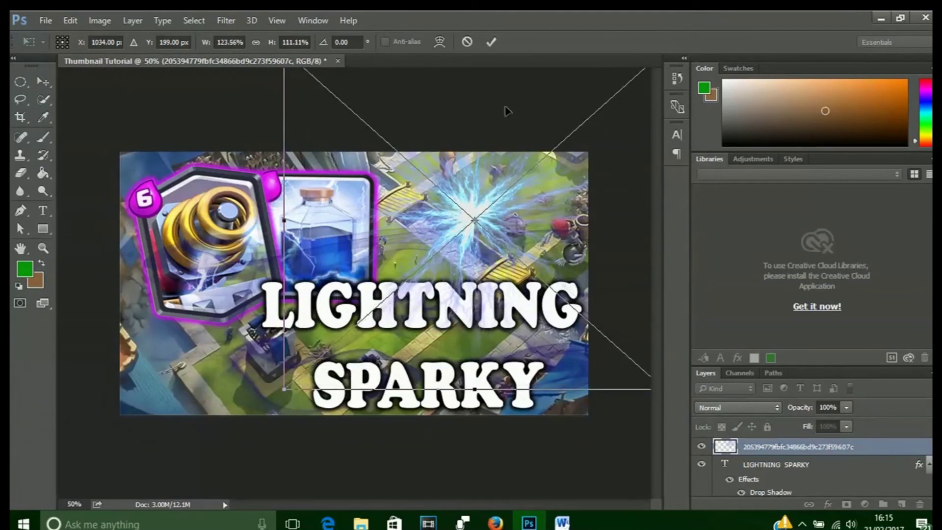
pyautogui.click(492, 47)
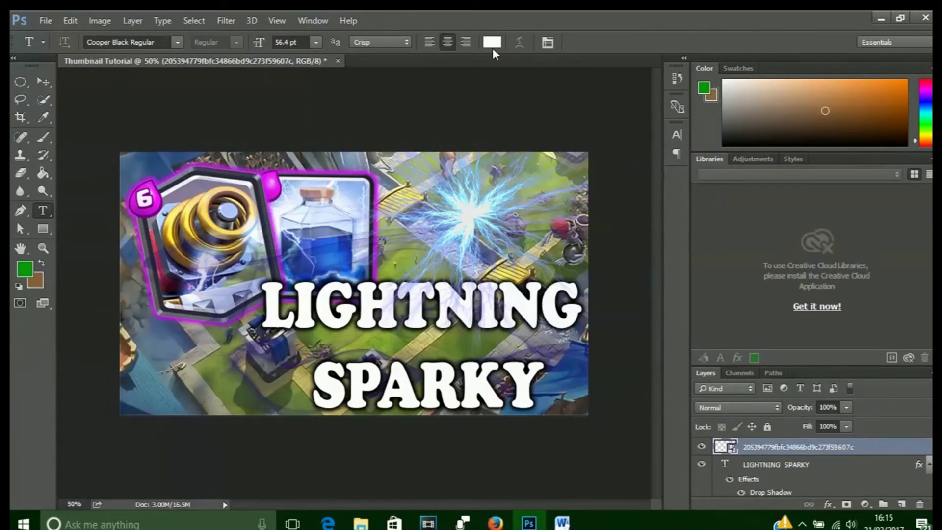
# - Set the burst layer's opacity to 88%
pyautogui.click(848, 407)
pyautogui.moveTo(841, 421); pyautogui.dragTo(834, 421)
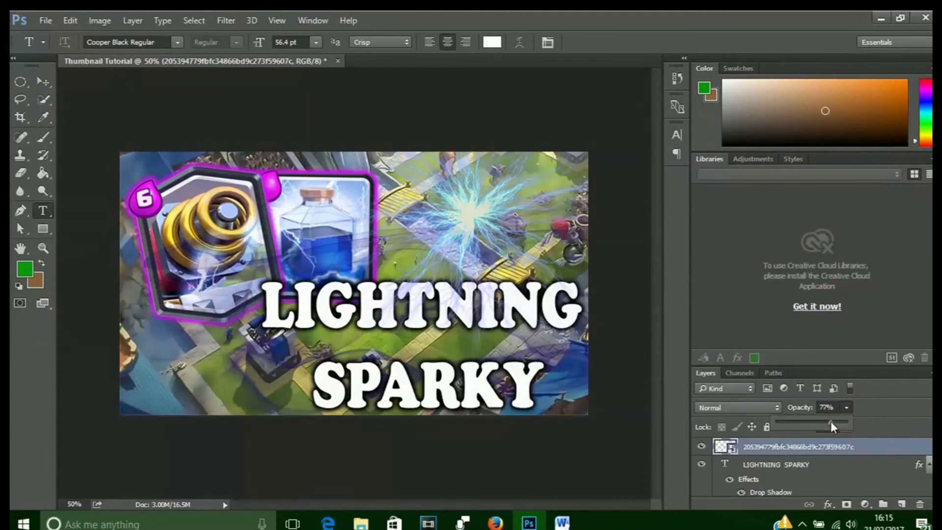
pyautogui.moveTo(836, 422); pyautogui.dragTo(838, 422)
# - Duplicate the burst layer with Ctrl+J, move the copy lower left, and place it beneath LightningCard
pyautogui.click(859, 414)
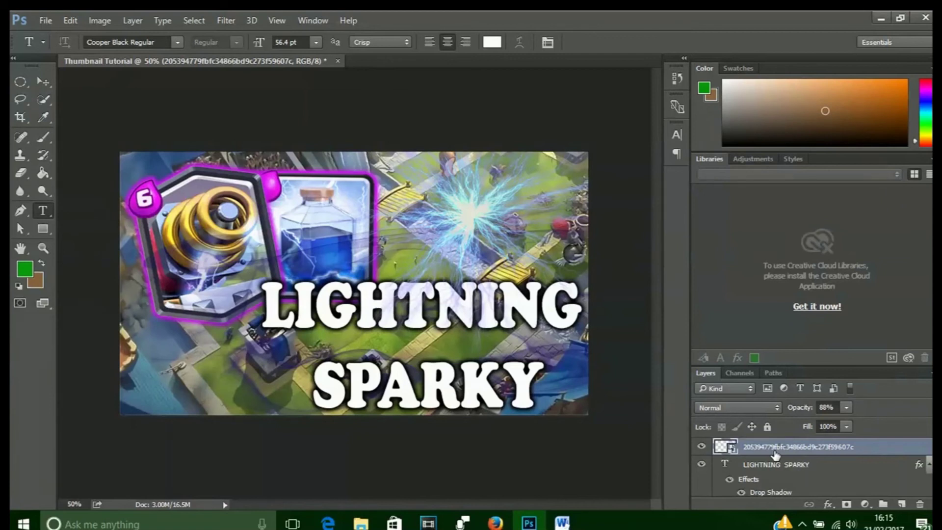
pyautogui.hotkey('ctrl', 'j')
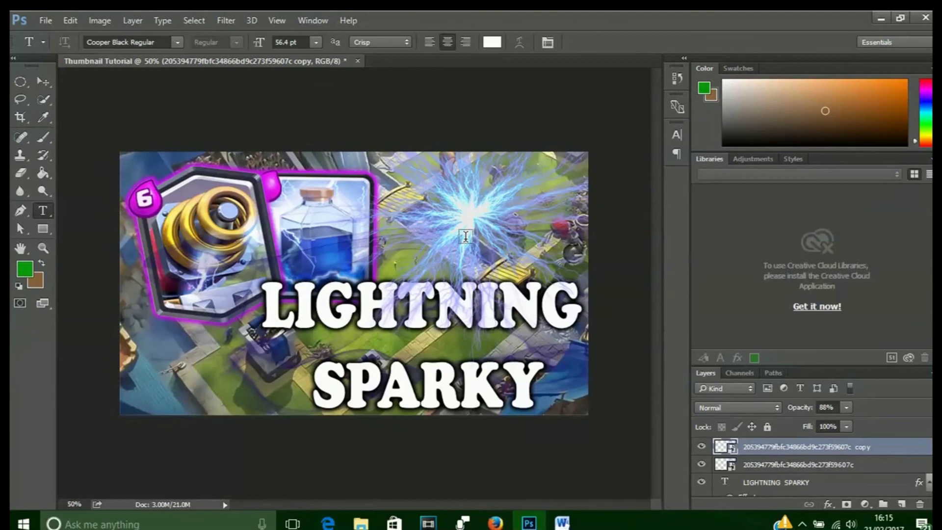
pyautogui.moveTo(466, 236); pyautogui.dragTo(196, 370)
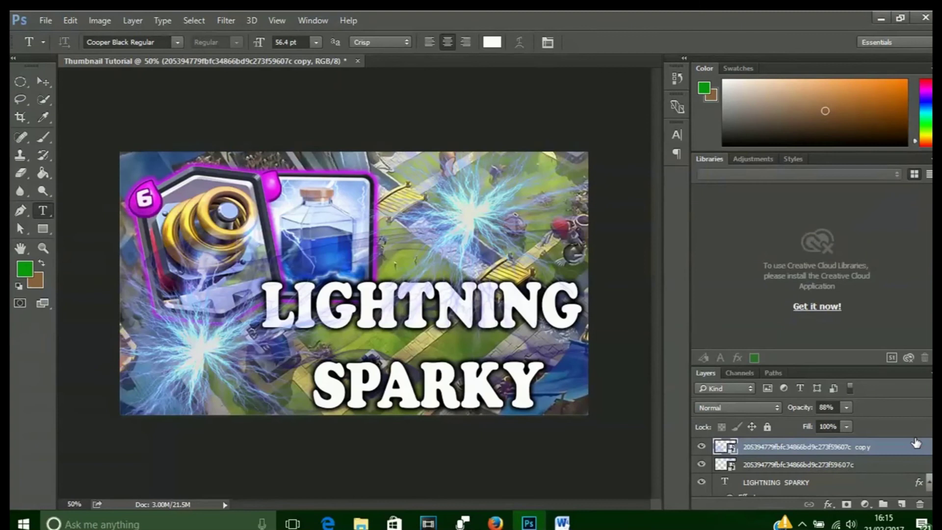
pyautogui.moveTo(864, 449); pyautogui.dragTo(833, 471)
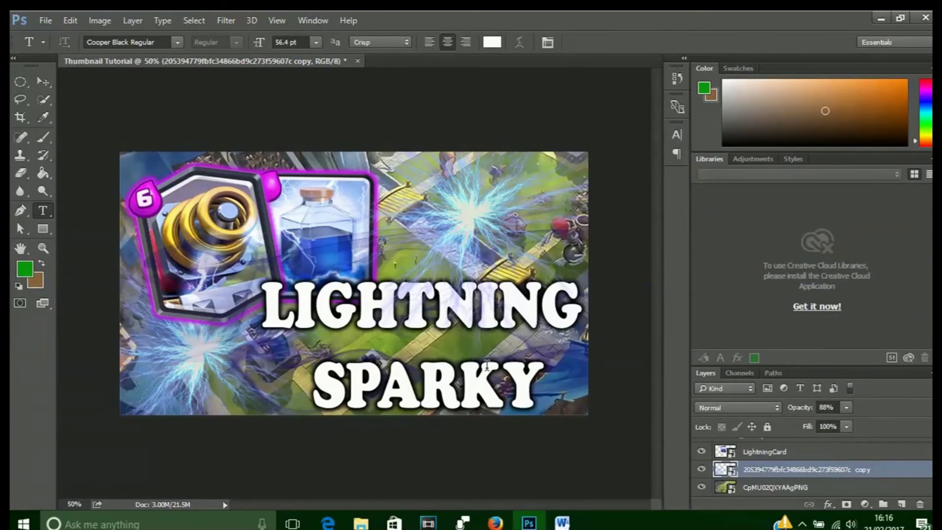
# - Save the thumbnail to the Desktop as JPEG 'sparky lightning deck' at Maximum quality 12
pyautogui.click(46, 20)
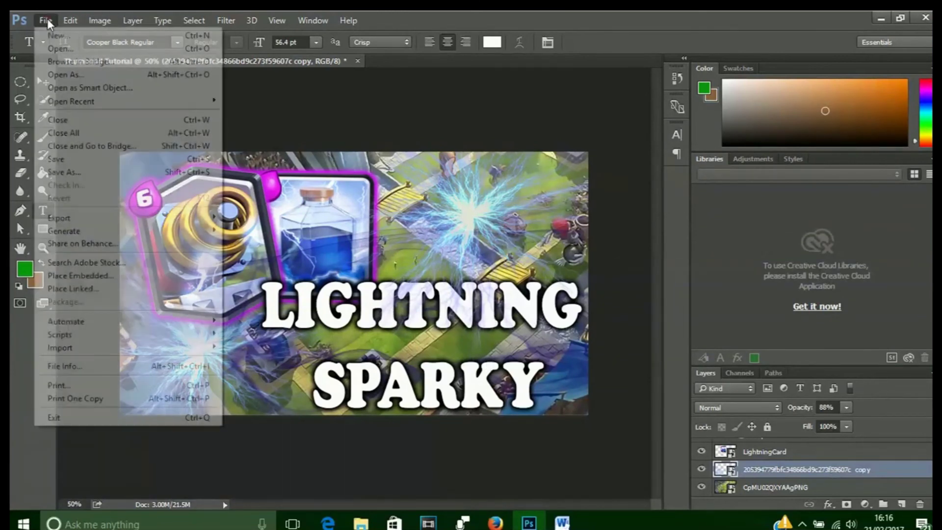
pyautogui.click(76, 173)
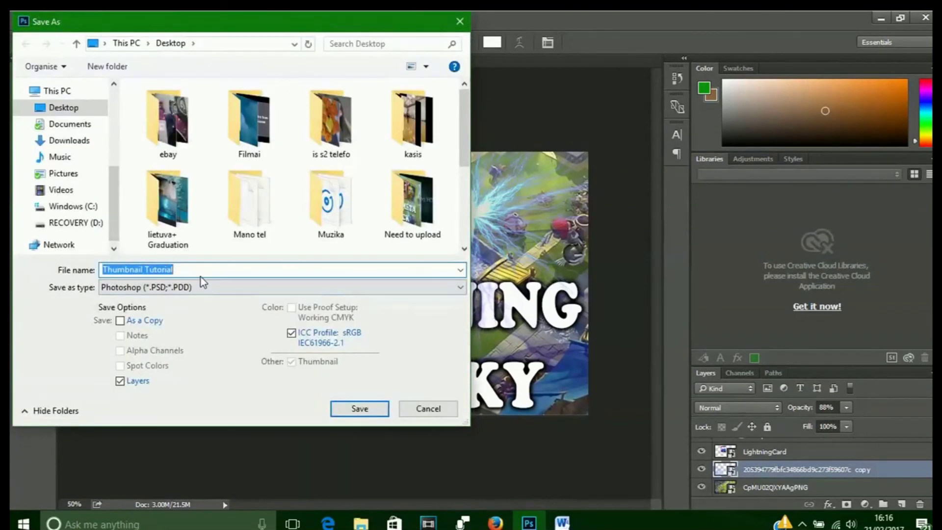
pyautogui.write('s')
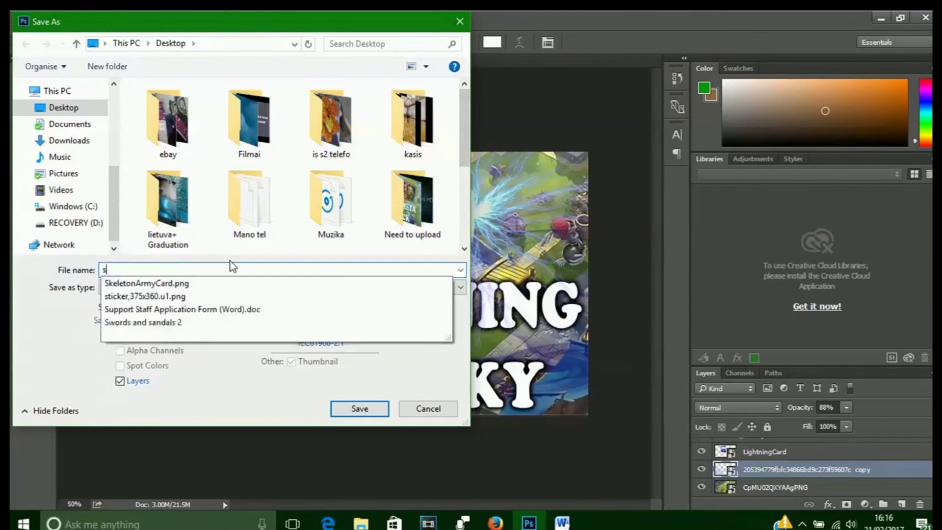
pyautogui.write('parky lightnin')
pyautogui.press('BackSpace')
pyautogui.press('BackSpace')
pyautogui.press('BackSpace')
pyautogui.write('ning sp')
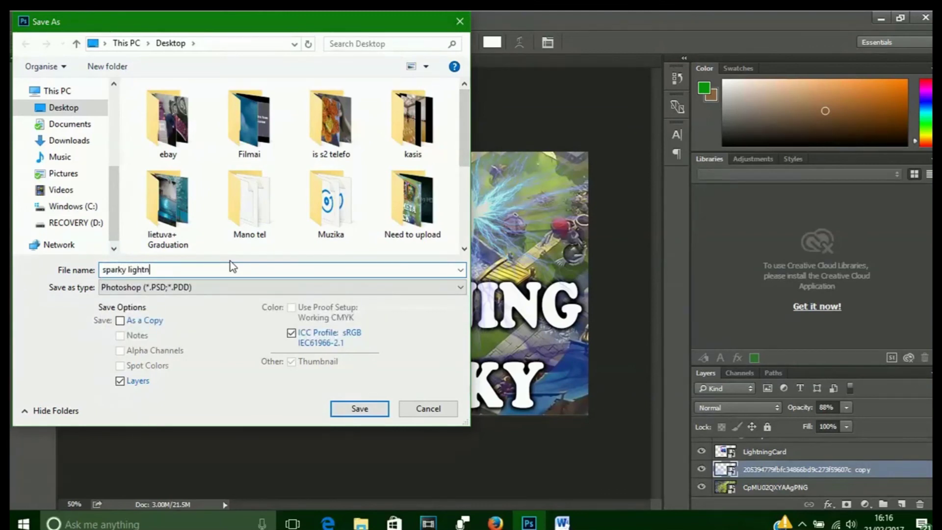
pyautogui.press('BackSpace')
pyautogui.press('BackSpace')
pyautogui.write('deck')
pyautogui.click(178, 290)
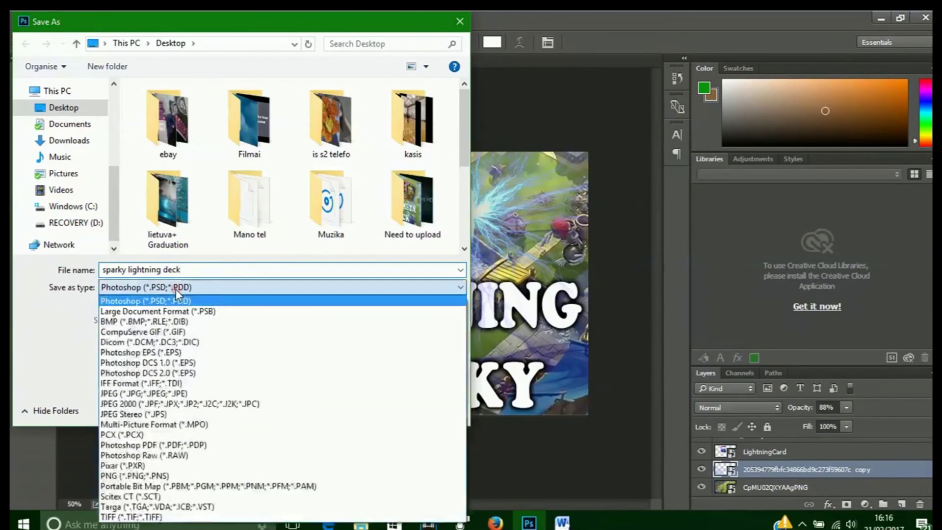
pyautogui.click(186, 394)
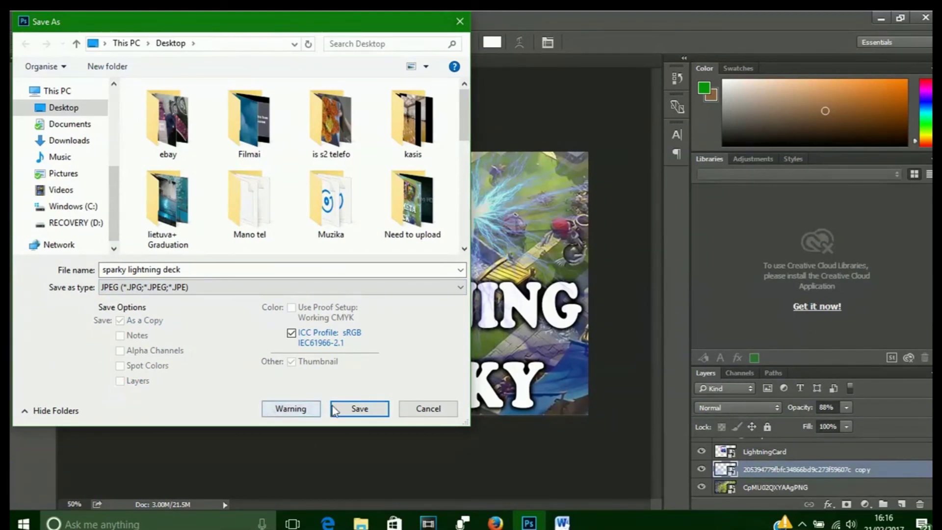
pyautogui.click(359, 410)
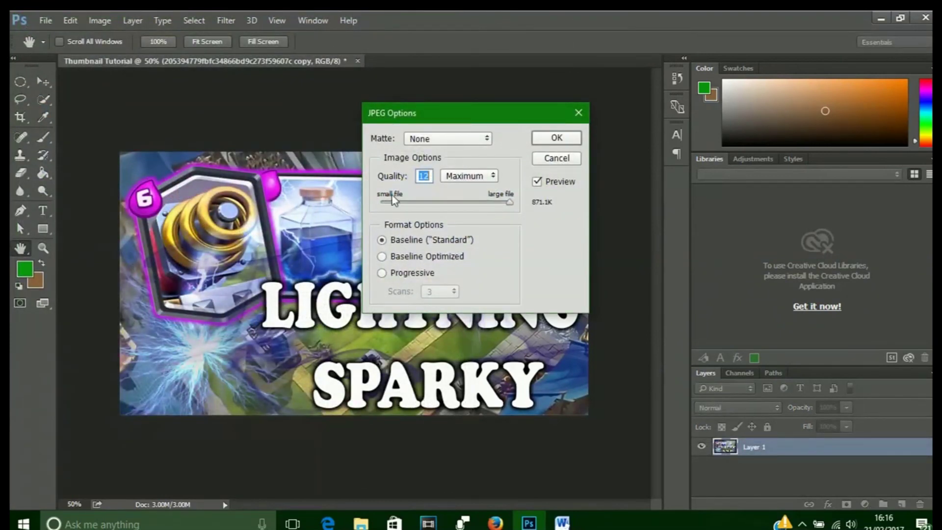
pyautogui.click(421, 178)
pyautogui.click(562, 137)
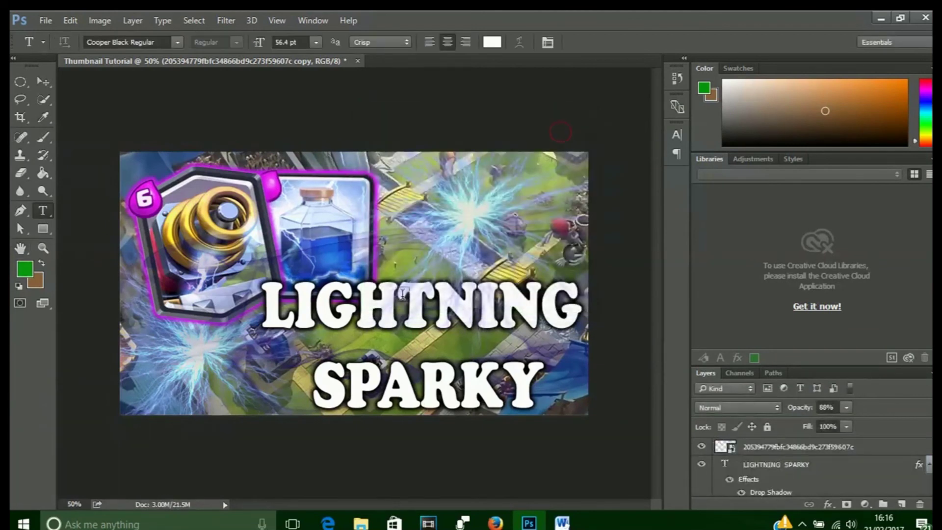
# - Close the Thumbnail Tutorial folder and minimize Photoshop and Firefox to reveal the desktop
pyautogui.click(361, 523)
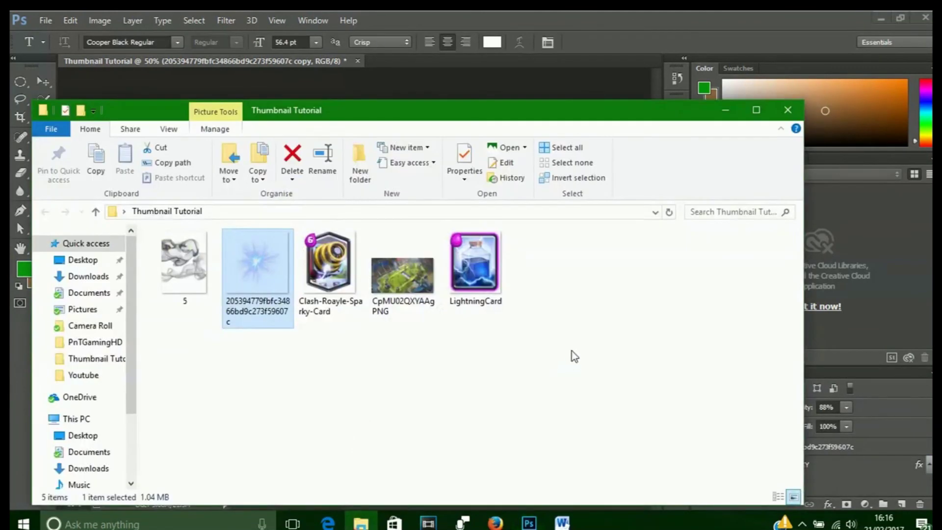
pyautogui.click(320, 371)
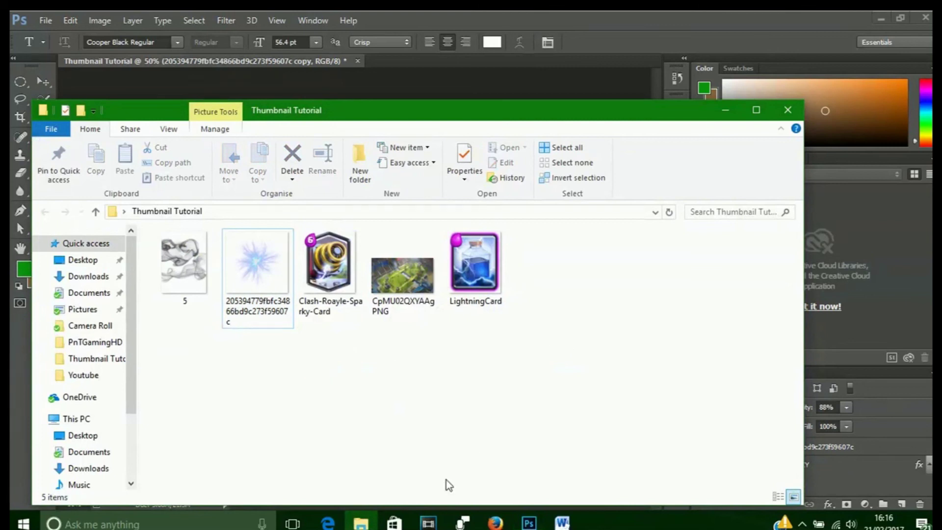
pyautogui.click(726, 110)
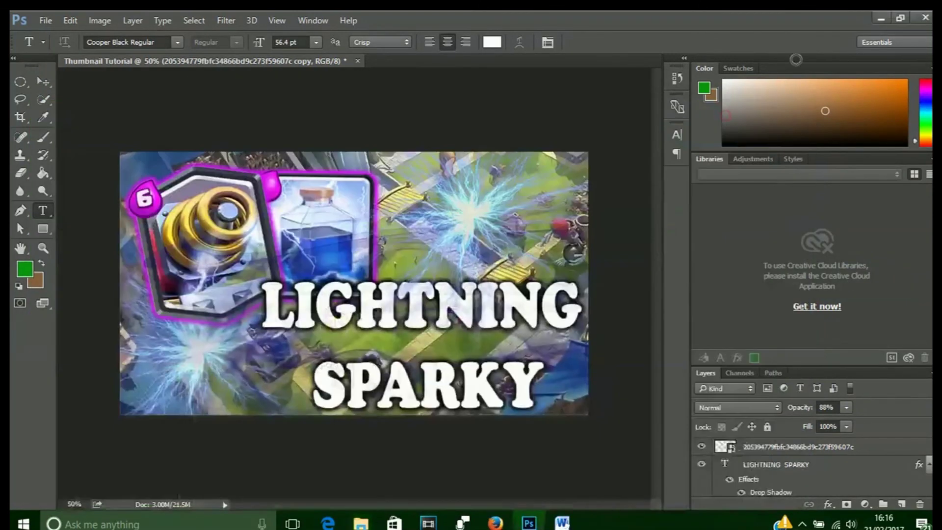
pyautogui.click(880, 18)
pyautogui.click(878, 18)
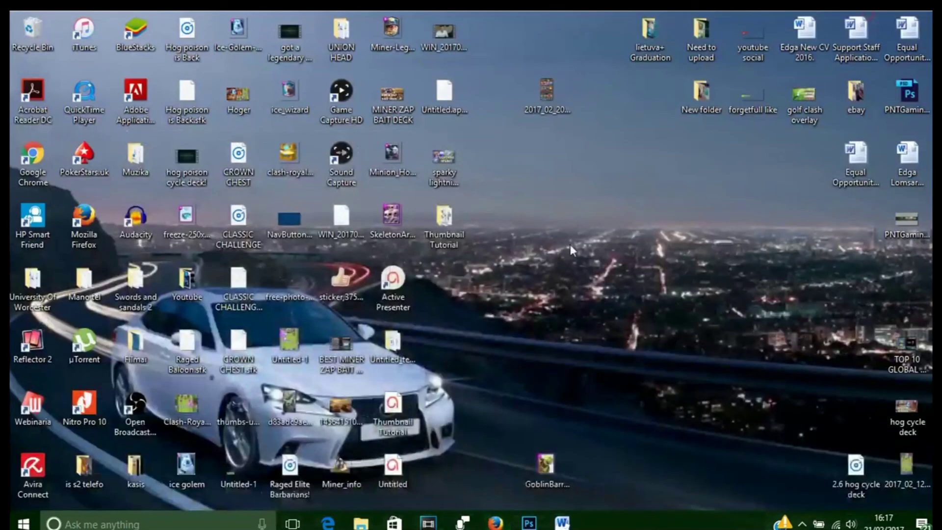
# - Open the exported sparky lightning deck.jpg in Windows Photos to review the finished thumbnail
pyautogui.doubleClick(450, 175)
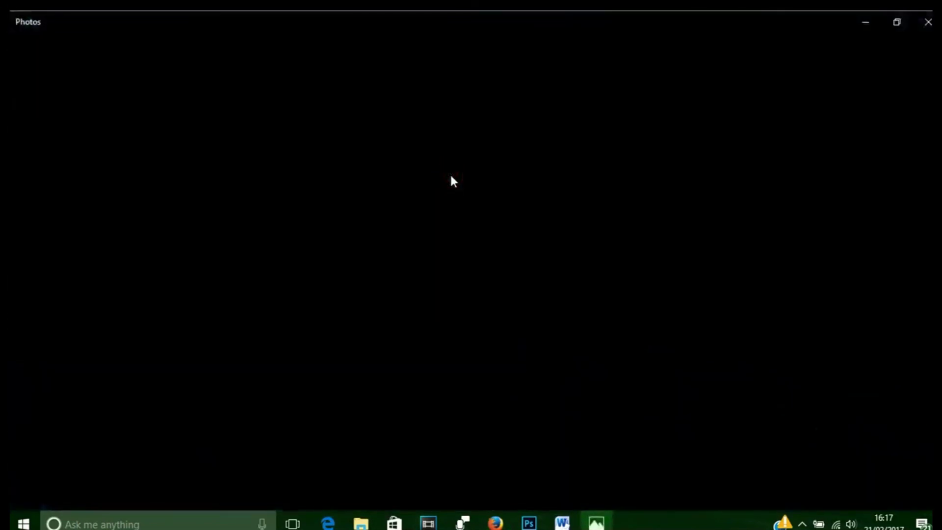